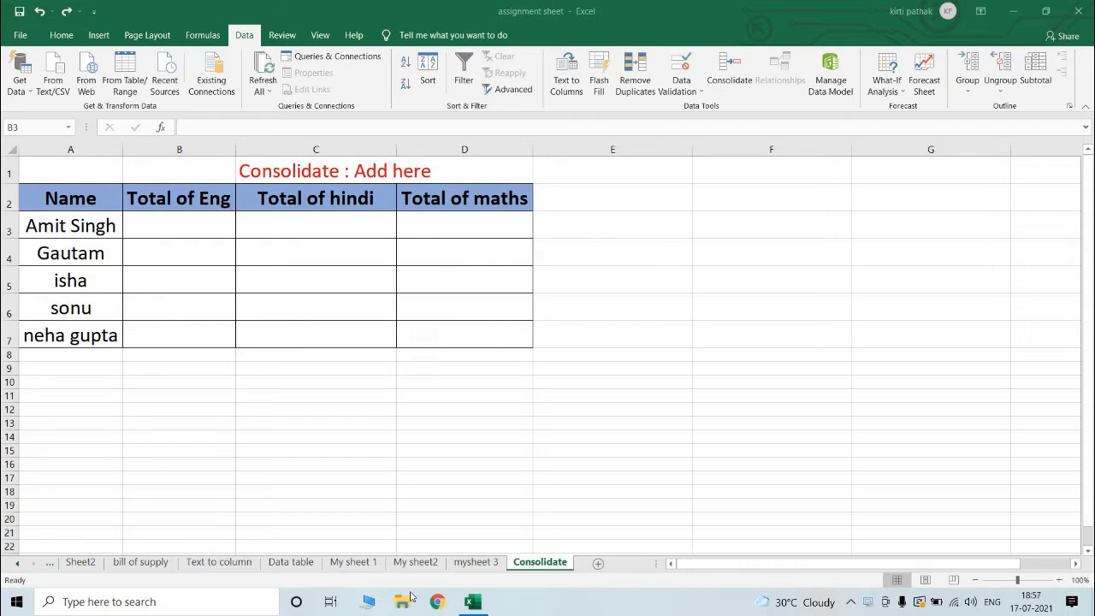
Step: Examine the marks tables on My sheet 1, My sheet2 and mysheet 3 alongside the empty totals table on the Consolidate sheet
{"action": "left_click", "coordinate": [366, 567]}
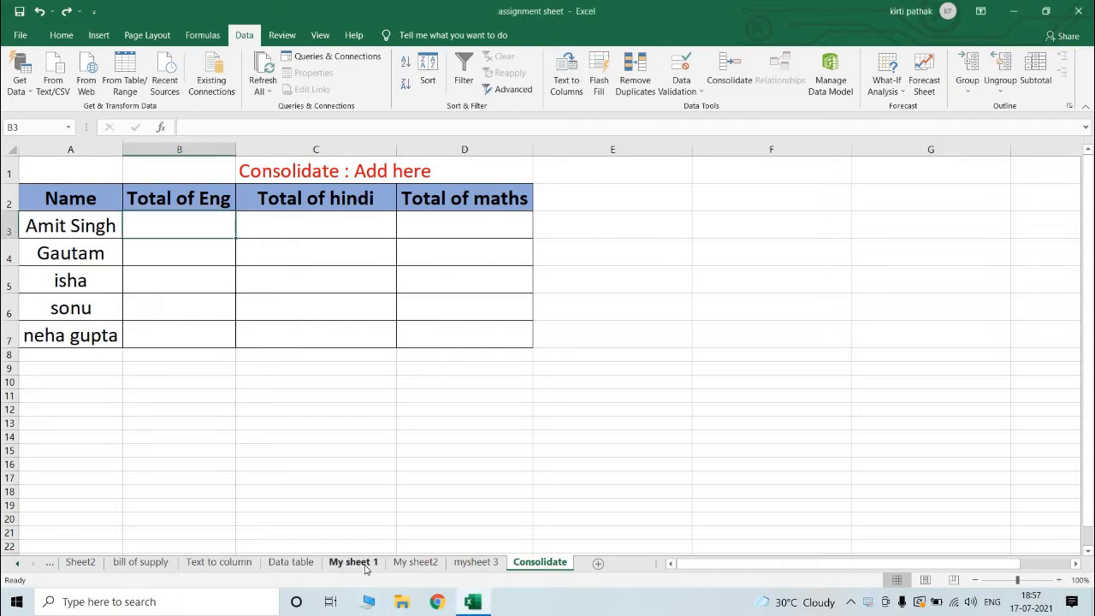
{"action": "left_click", "coordinate": [365, 567]}
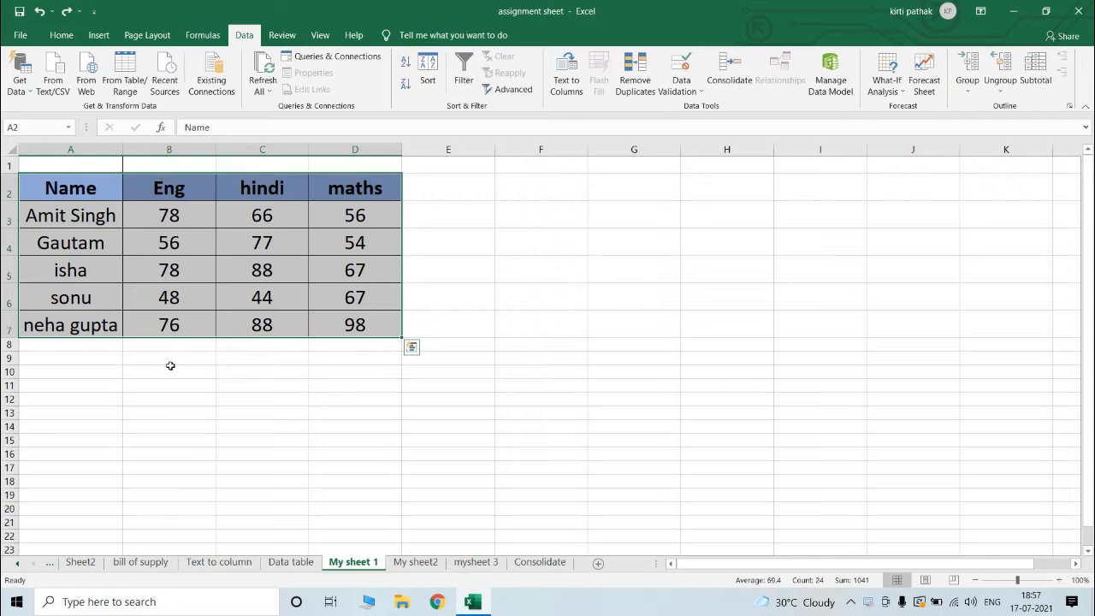
{"action": "left_click", "coordinate": [415, 562]}
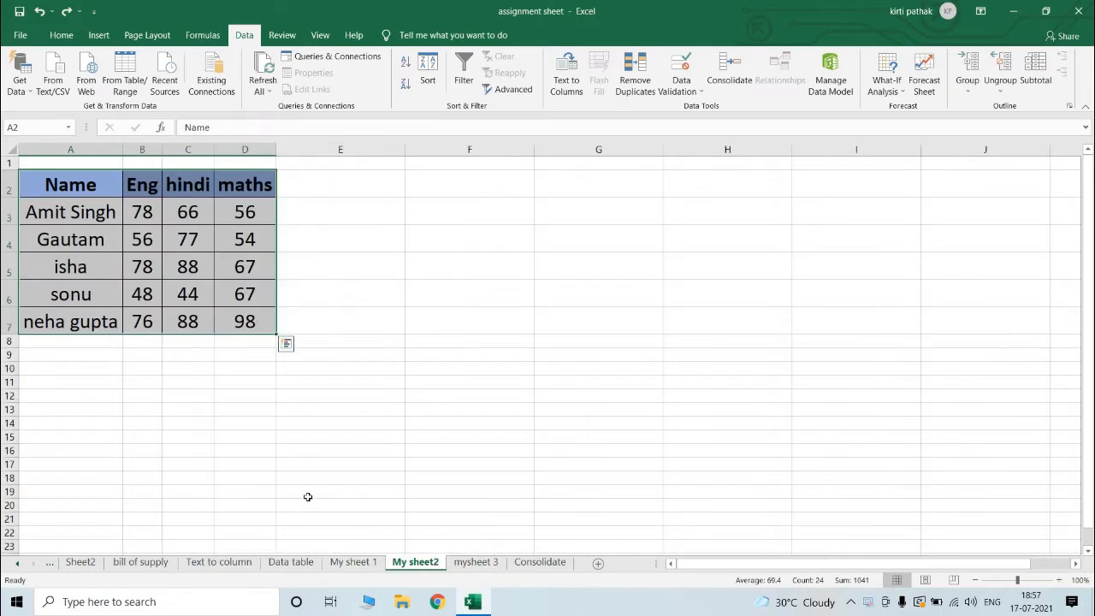
{"action": "left_click", "coordinate": [476, 562]}
{"action": "left_click", "coordinate": [554, 567]}
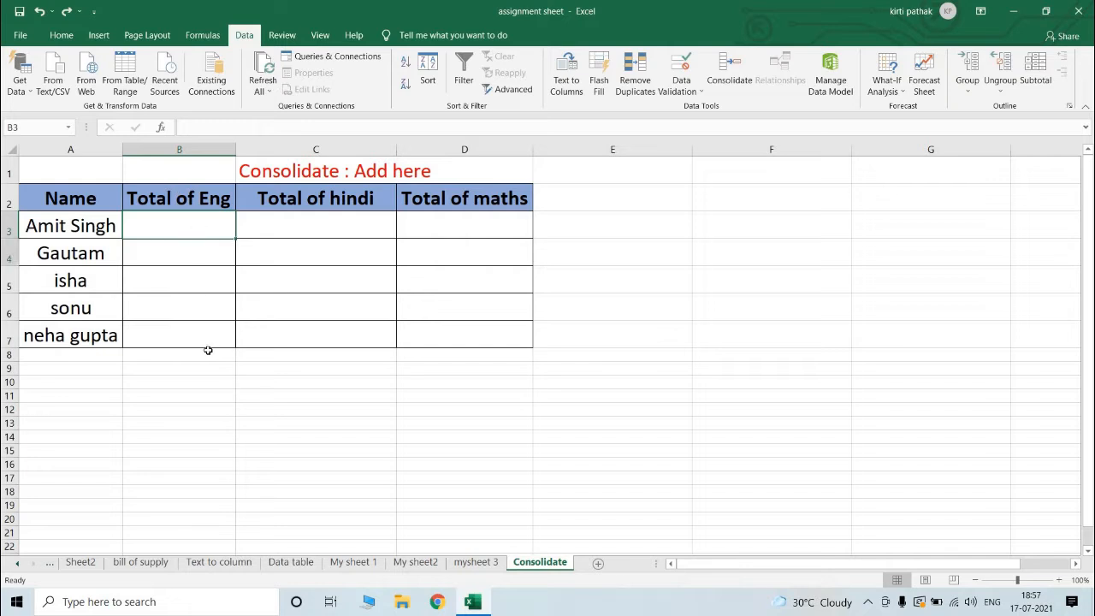
{"action": "left_click_drag", "start_coordinate": [208, 349], "coordinate": [211, 354]}
{"action": "left_click_drag", "start_coordinate": [202, 222], "coordinate": [571, 234]}
{"action": "left_click", "coordinate": [357, 562]}
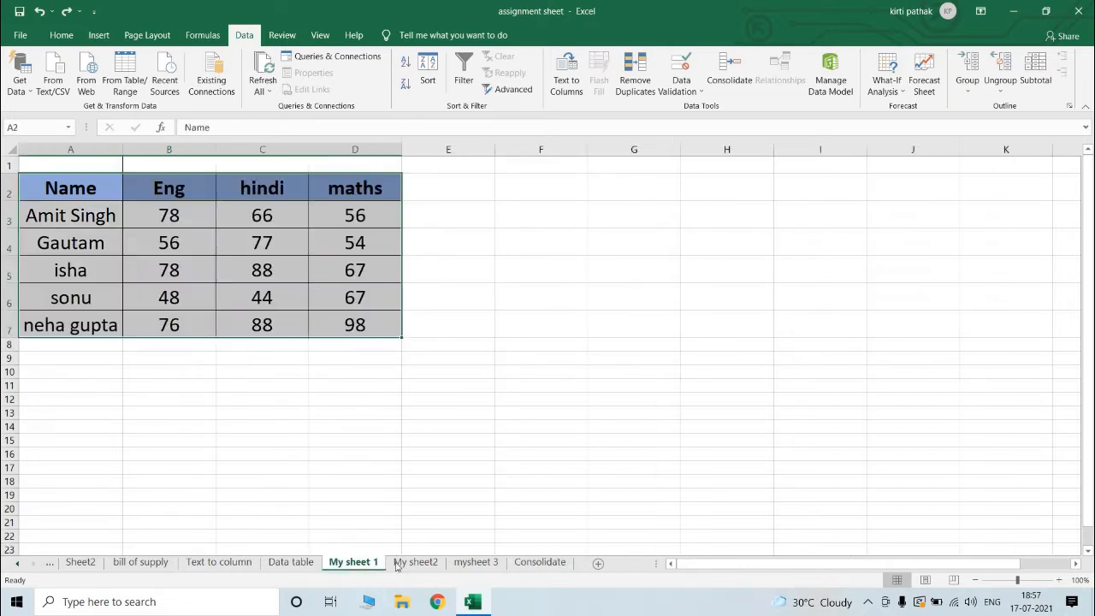
{"action": "left_click", "coordinate": [417, 552]}
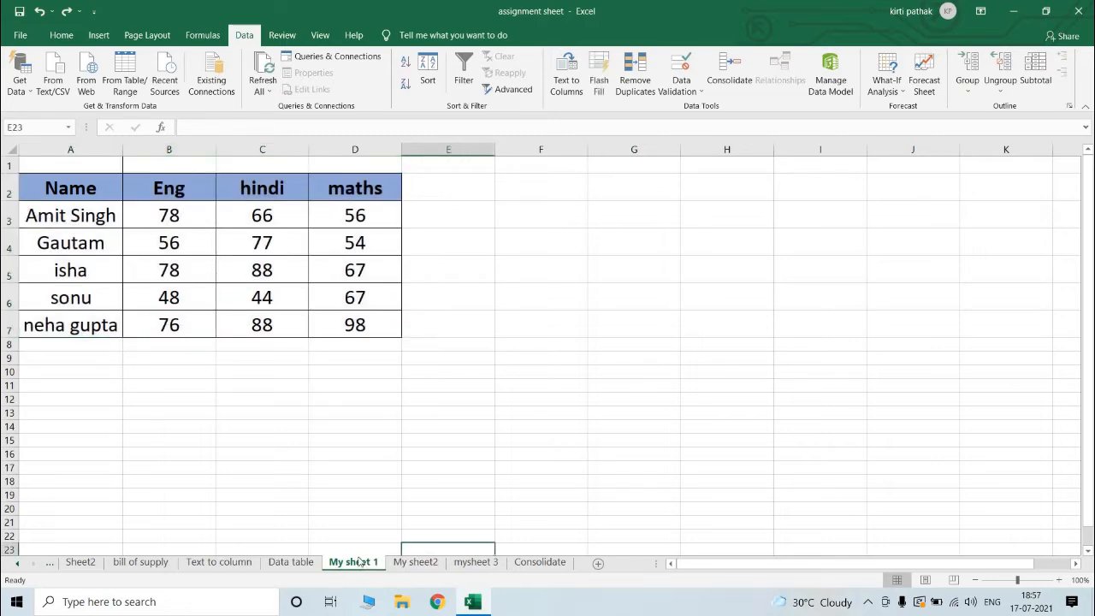
{"action": "left_click", "coordinate": [416, 562]}
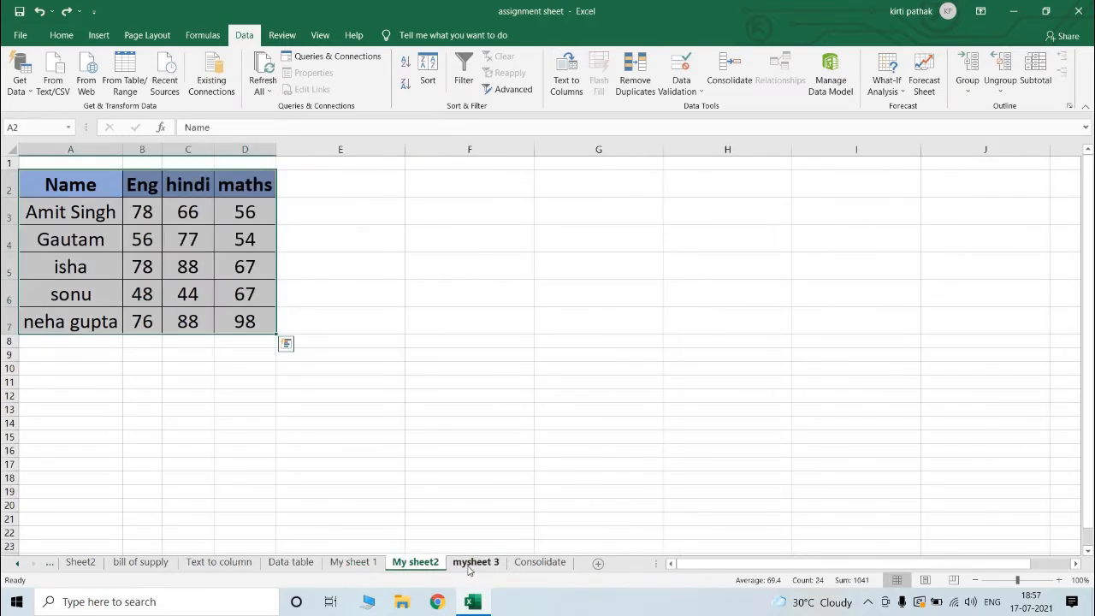
{"action": "left_click", "coordinate": [469, 563]}
{"action": "left_click", "coordinate": [551, 564]}
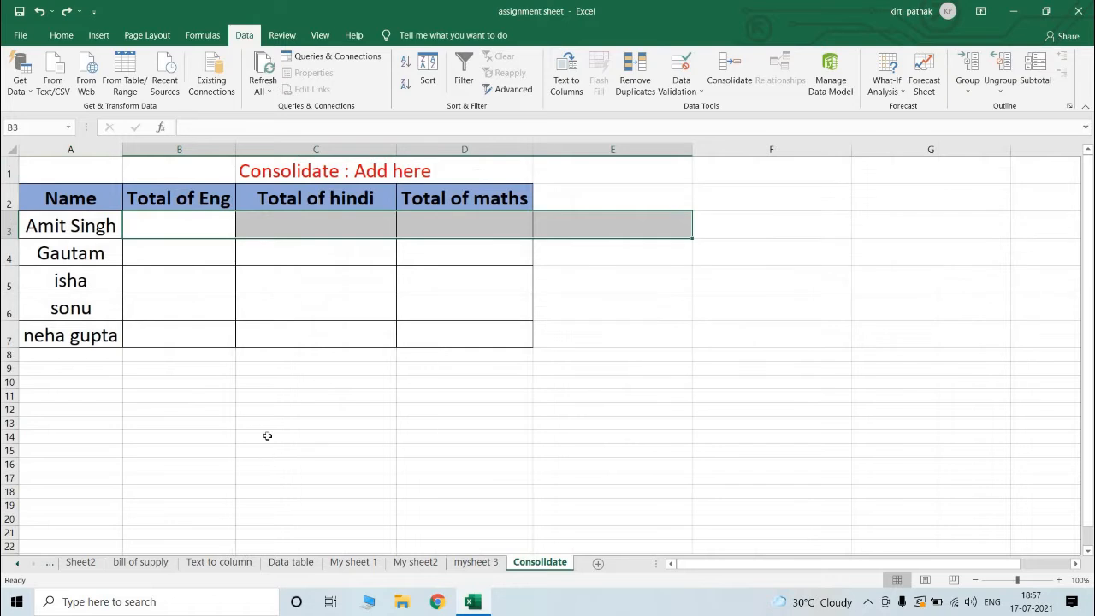
Step: Enter =SUM('My sheet 1:mysheet 3'!B3) in cell B3 of the Consolidate sheet to total the English marks across the three sheets
{"action": "left_click", "coordinate": [198, 222]}
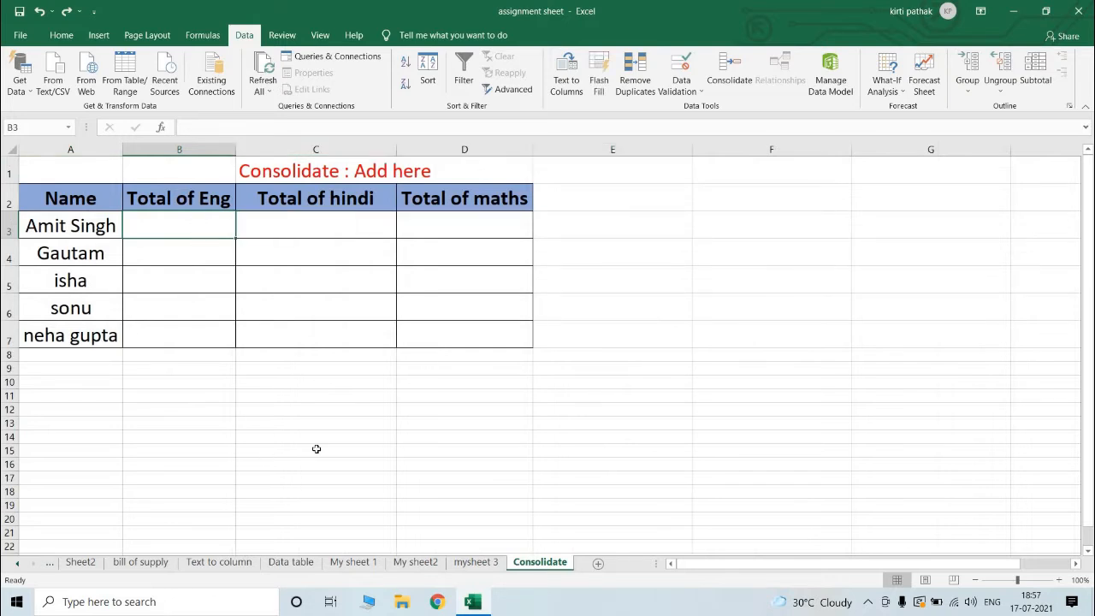
{"action": "left_click", "coordinate": [317, 449]}
{"action": "left_click", "coordinate": [186, 225]}
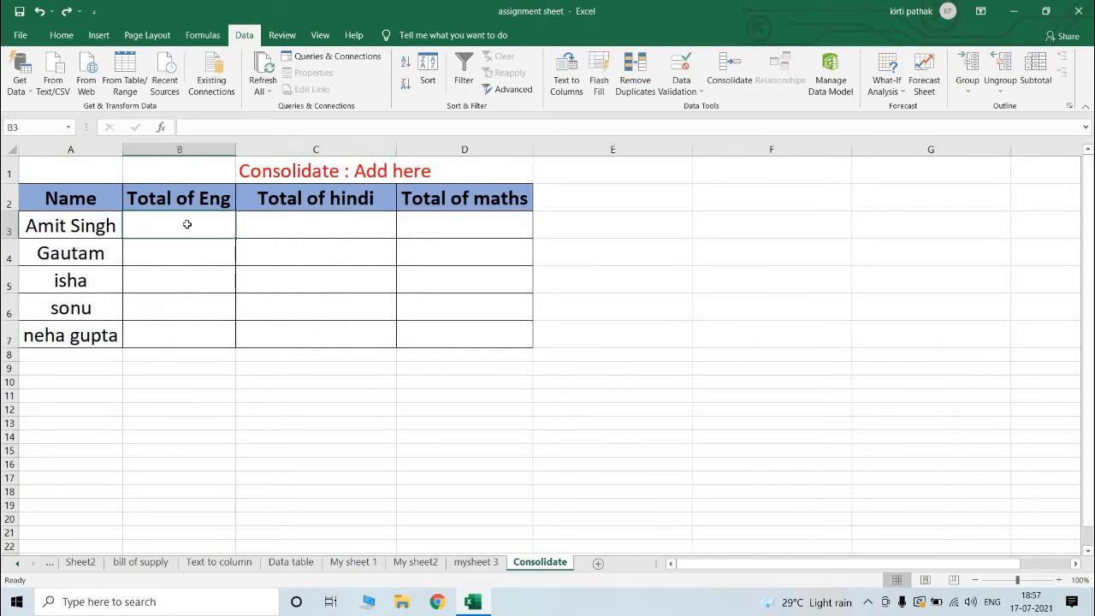
{"action": "type", "text": "=su"}
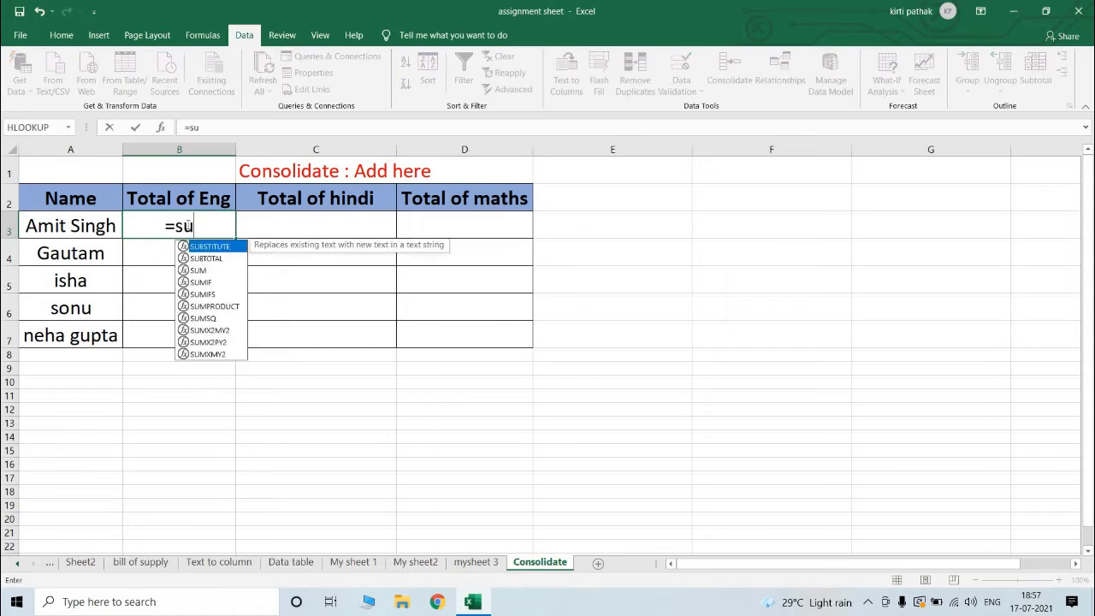
{"action": "type", "text": "m("}
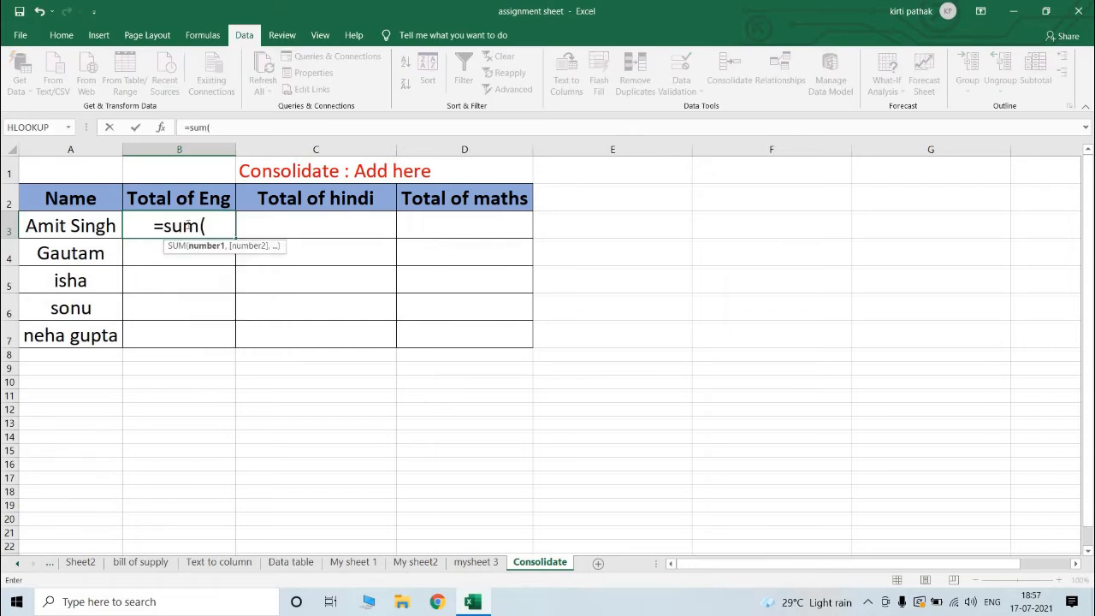
{"action": "left_click", "coordinate": [343, 562]}
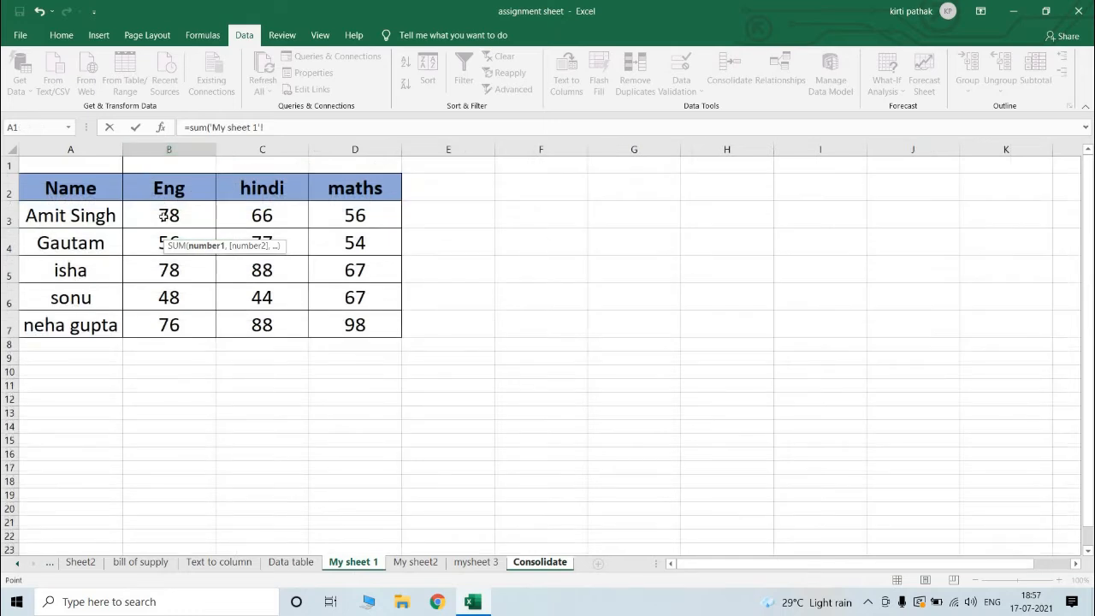
{"action": "left_click", "coordinate": [165, 215]}
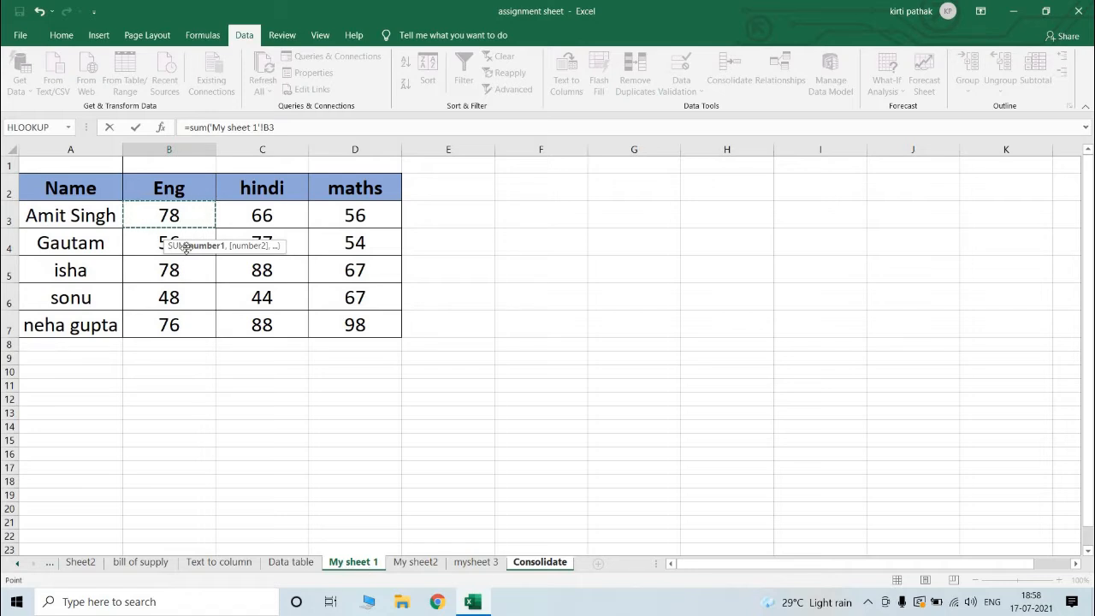
{"action": "left_click", "coordinate": [406, 562], "text": "shift"}
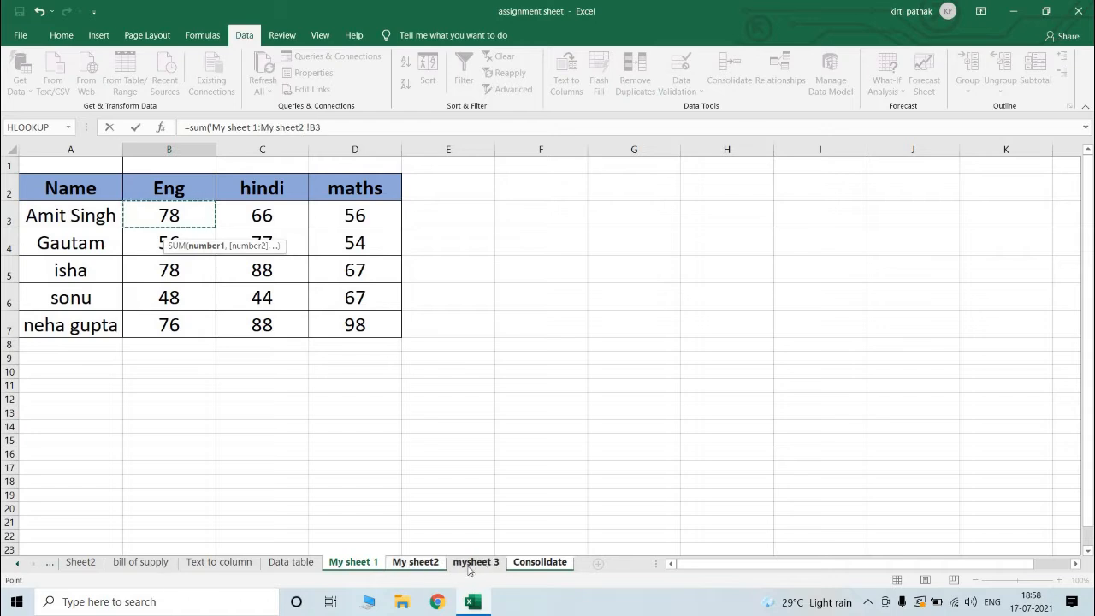
{"action": "left_click", "coordinate": [470, 565], "text": "shift"}
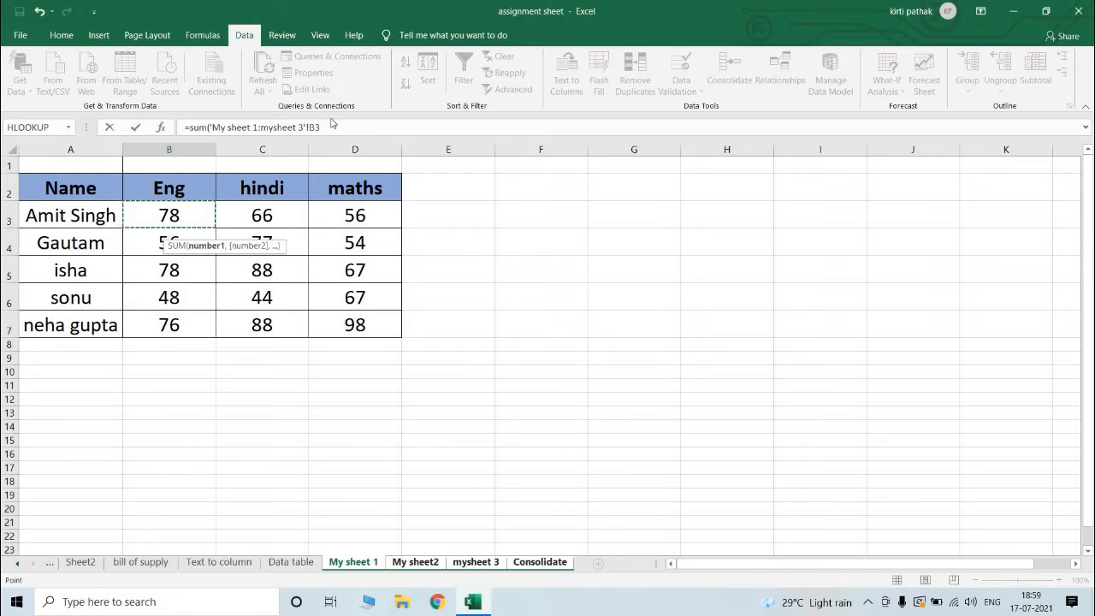
{"action": "type", "text": ")"}
{"action": "key", "text": "Return"}
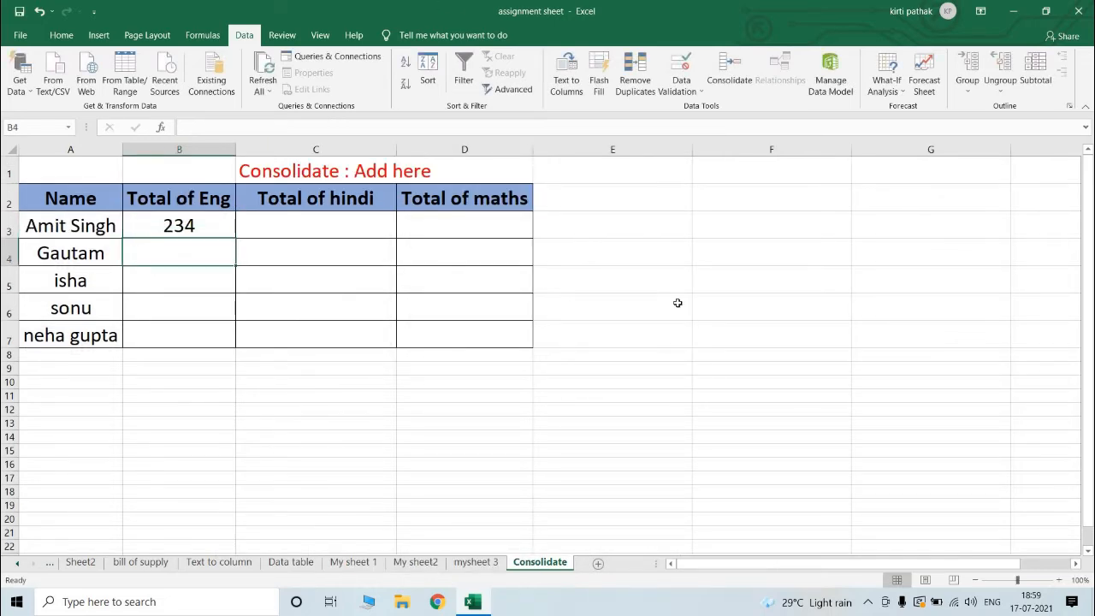
Step: Cross-check the first English total against the source sheets with =78+78+78 in cell E3, and clear that cell
{"action": "left_click", "coordinate": [367, 570]}
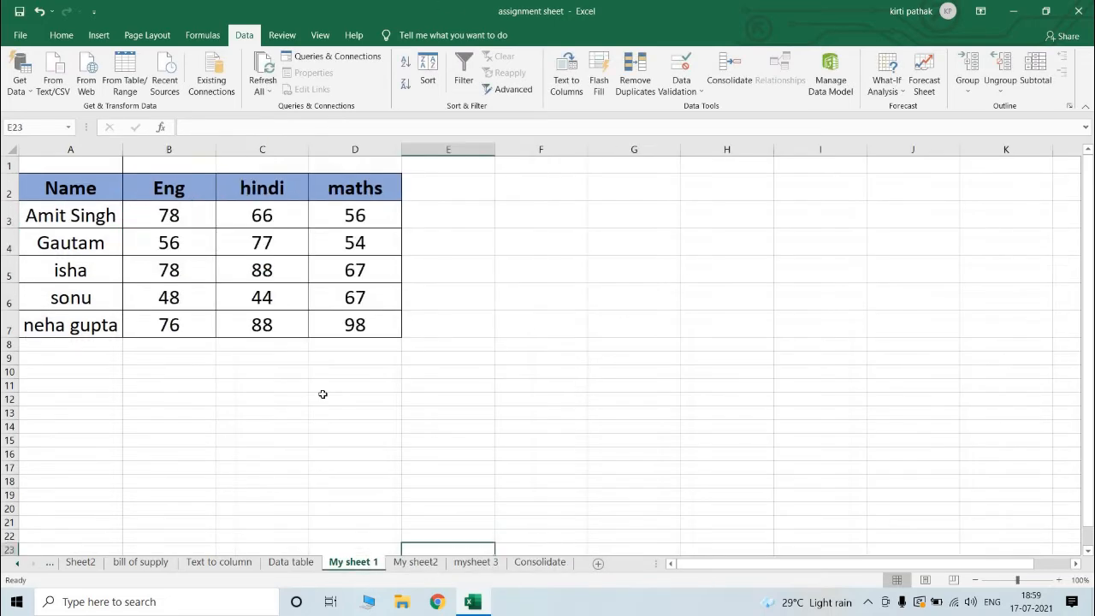
{"action": "key", "text": "ctrl+Page_Down"}
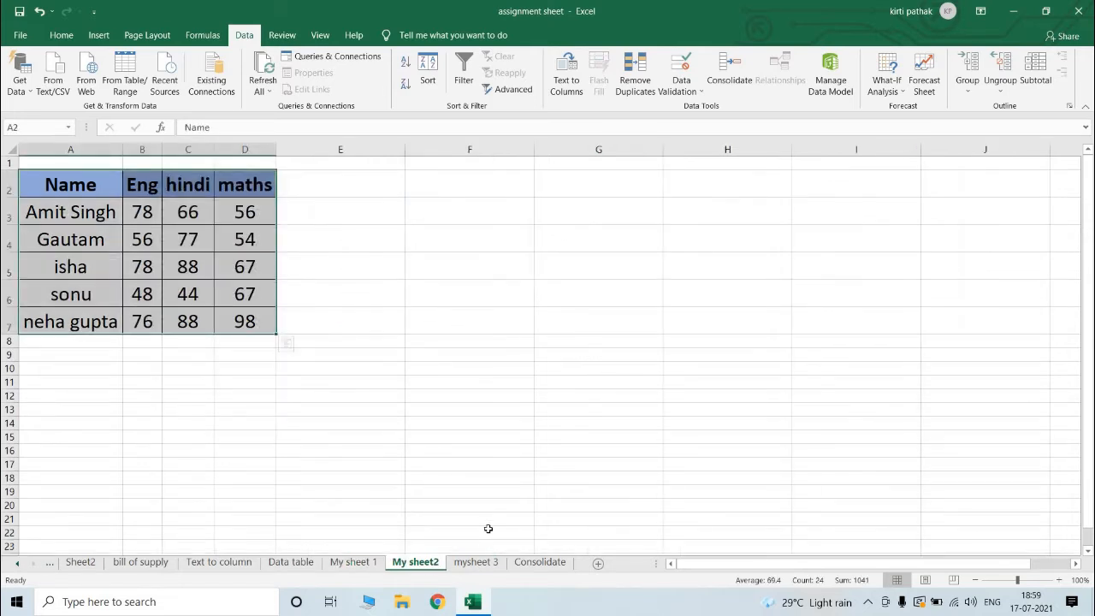
{"action": "left_click", "coordinate": [475, 562]}
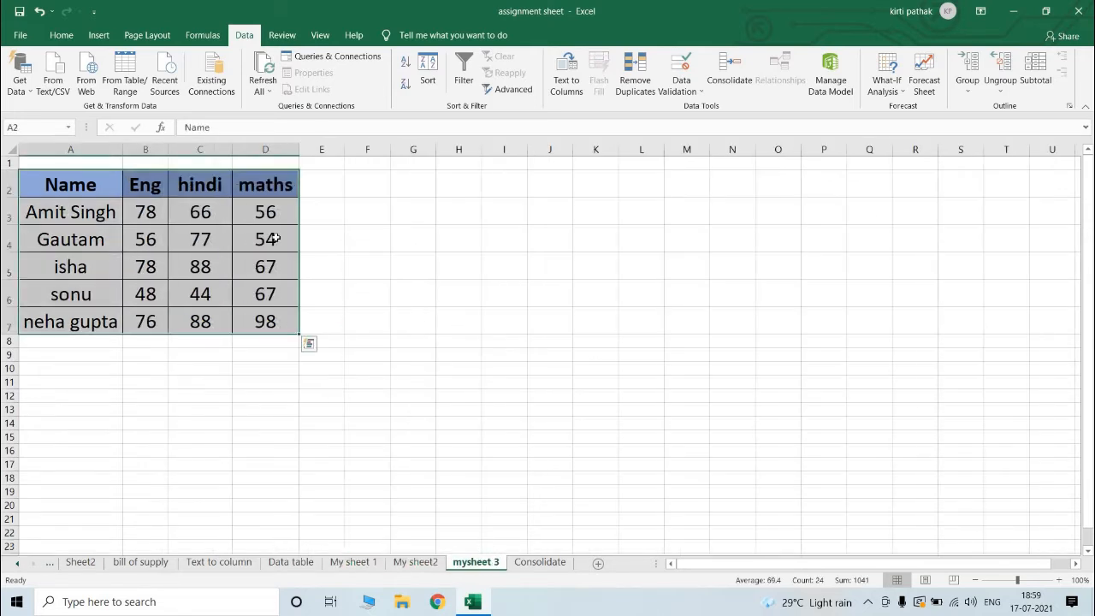
{"action": "left_click", "coordinate": [540, 562]}
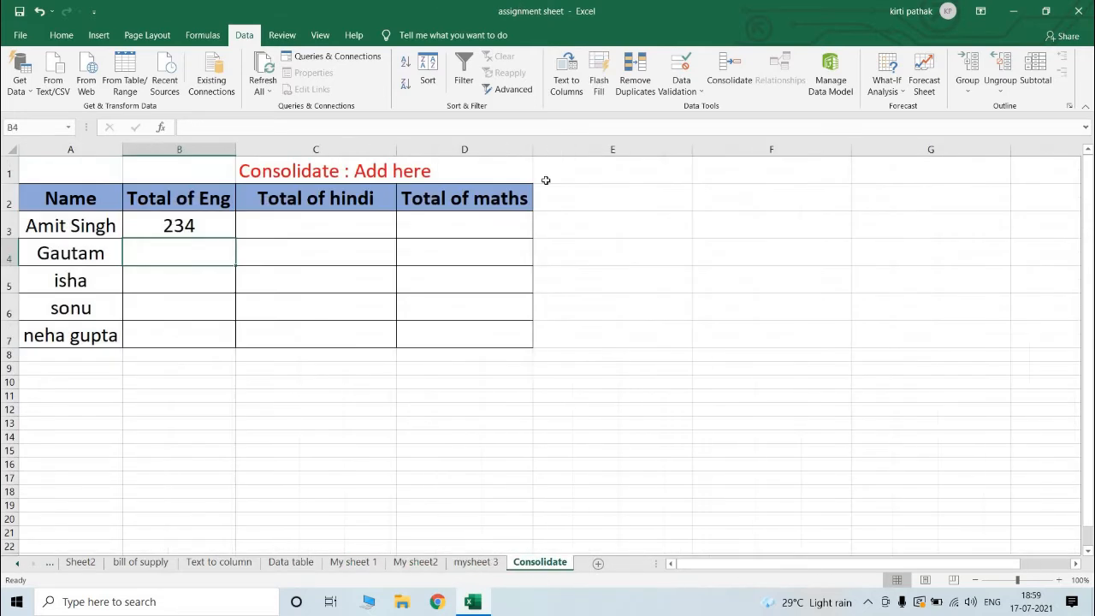
{"action": "left_click", "coordinate": [618, 224]}
{"action": "type", "text": "="}
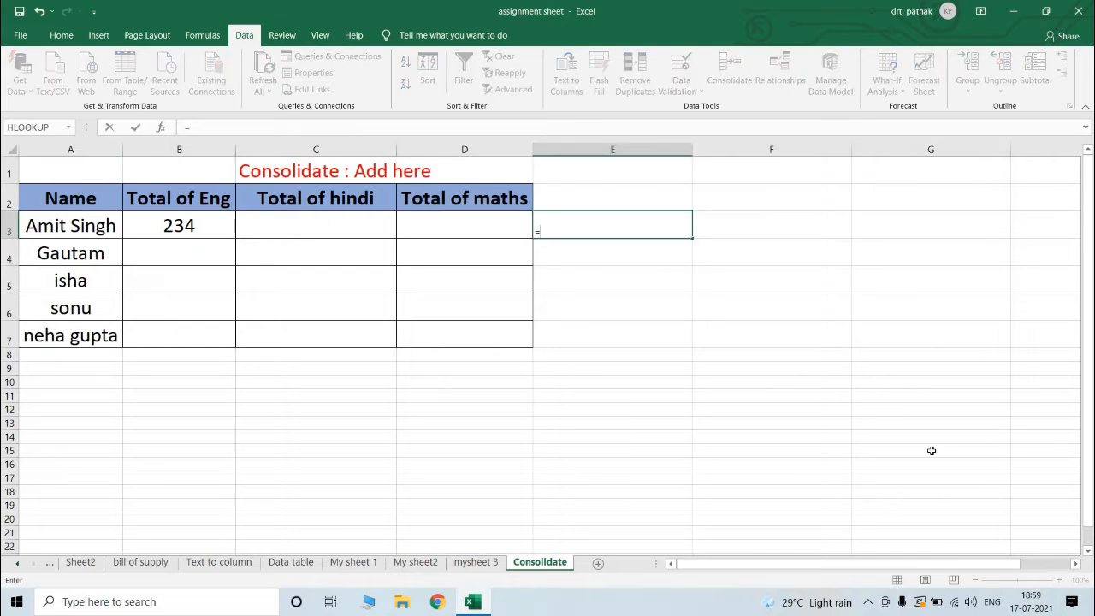
{"action": "type", "text": "78+78+78+78"}
{"action": "key", "text": "Return"}
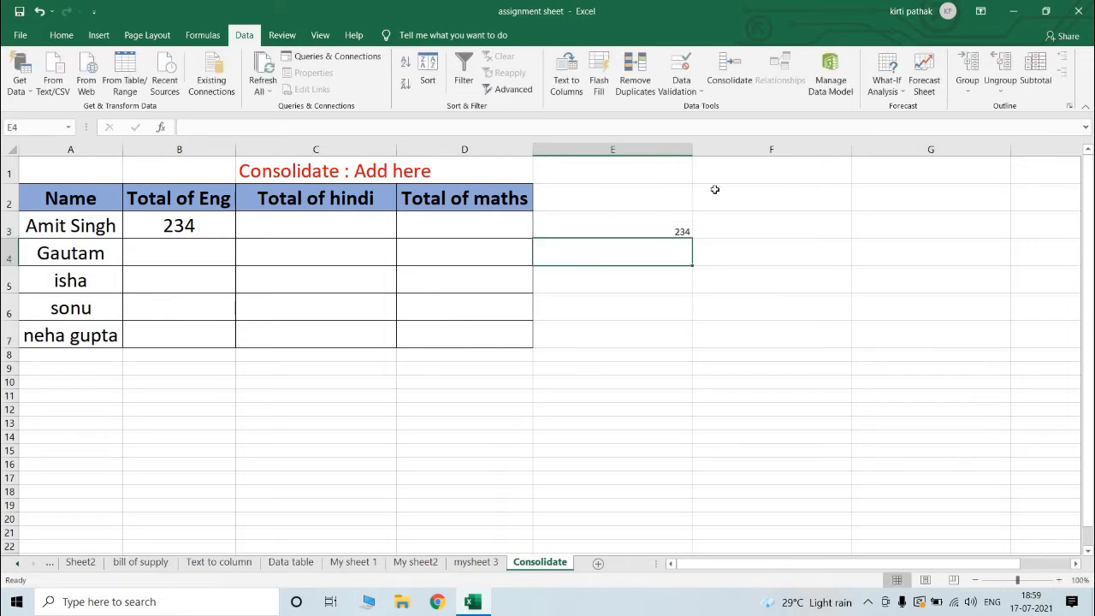
{"action": "left_click", "coordinate": [609, 231]}
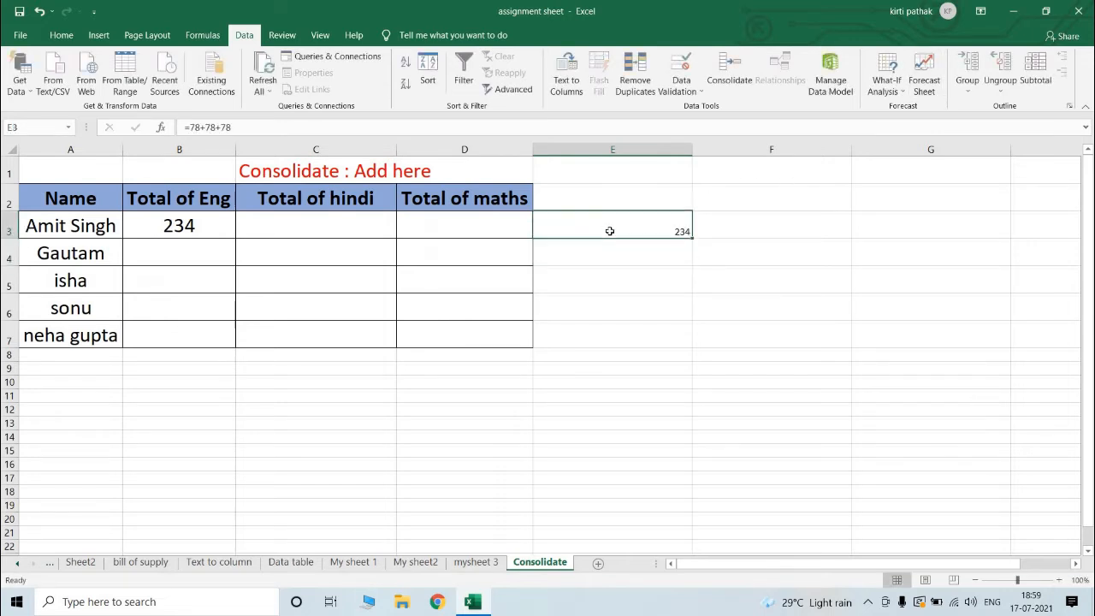
{"action": "key", "text": "Delete"}
Step: Fill the B3 total formula across the three subject columns and down through row 8
{"action": "left_click", "coordinate": [215, 222]}
{"action": "left_click_drag", "start_coordinate": [235, 238], "coordinate": [539, 359]}
{"action": "left_click", "coordinate": [553, 355]}
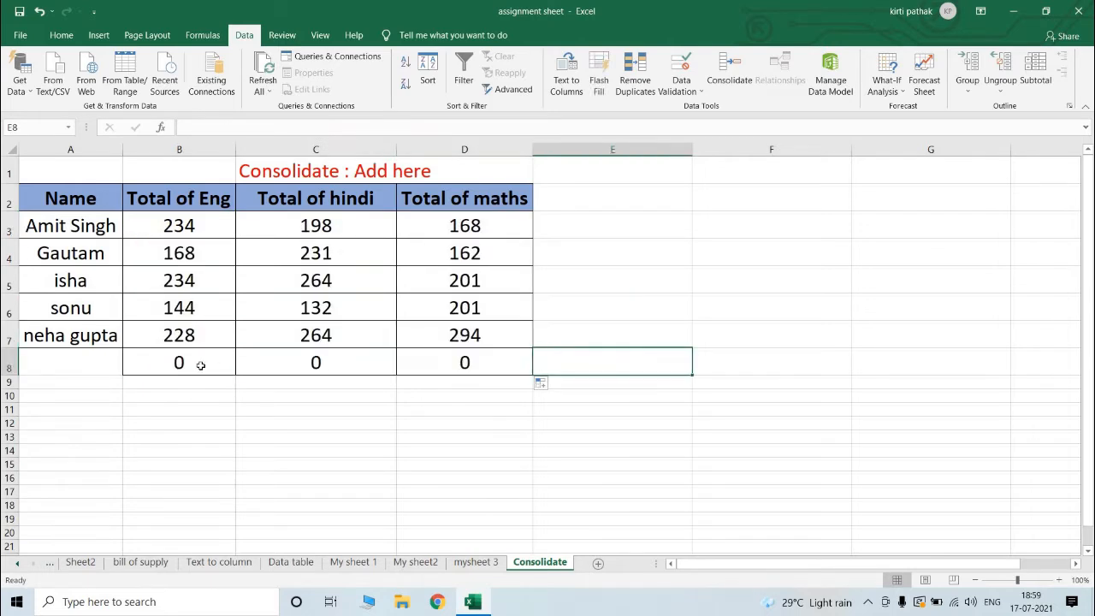
Step: Clear the surplus cells B8:D10 below the totals table, including their formatting
{"action": "left_click_drag", "start_coordinate": [227, 371], "coordinate": [439, 394]}
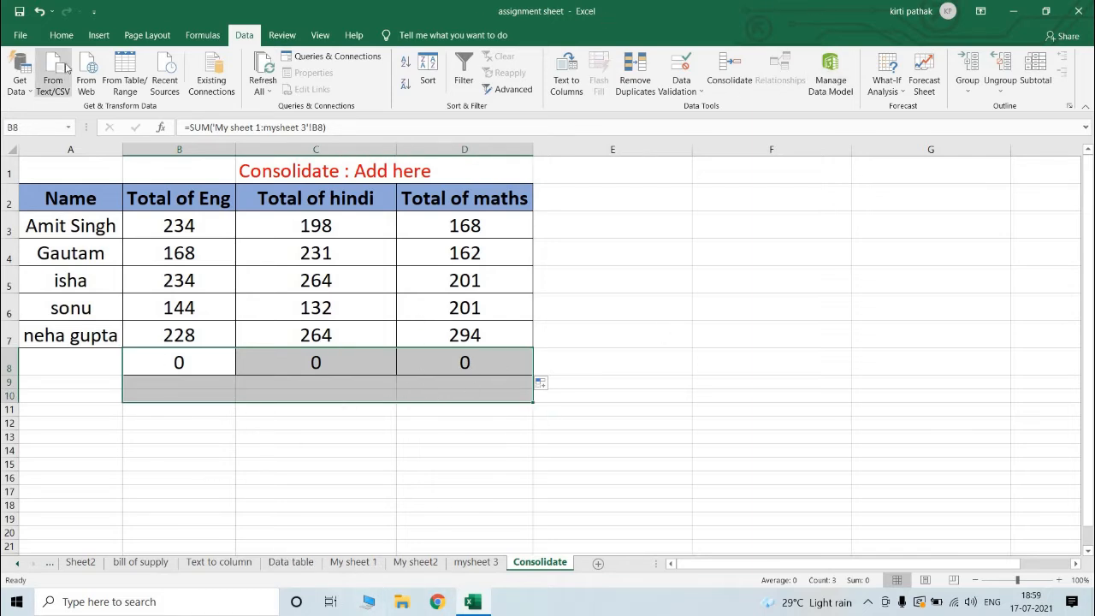
{"action": "left_click", "coordinate": [60, 36]}
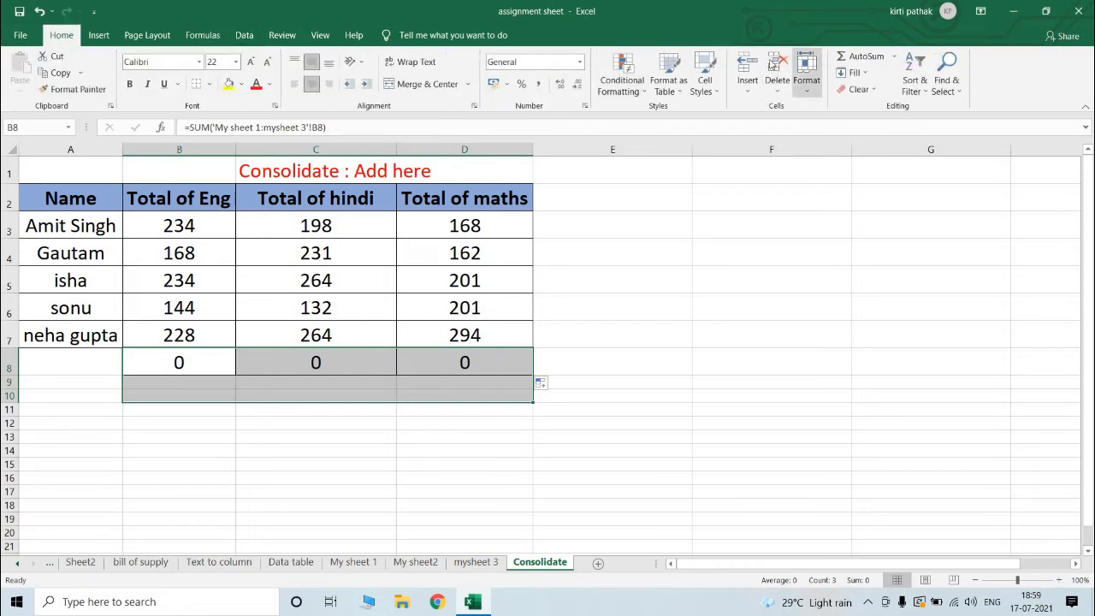
{"action": "key", "text": "Delete"}
{"action": "left_click", "coordinate": [728, 393]}
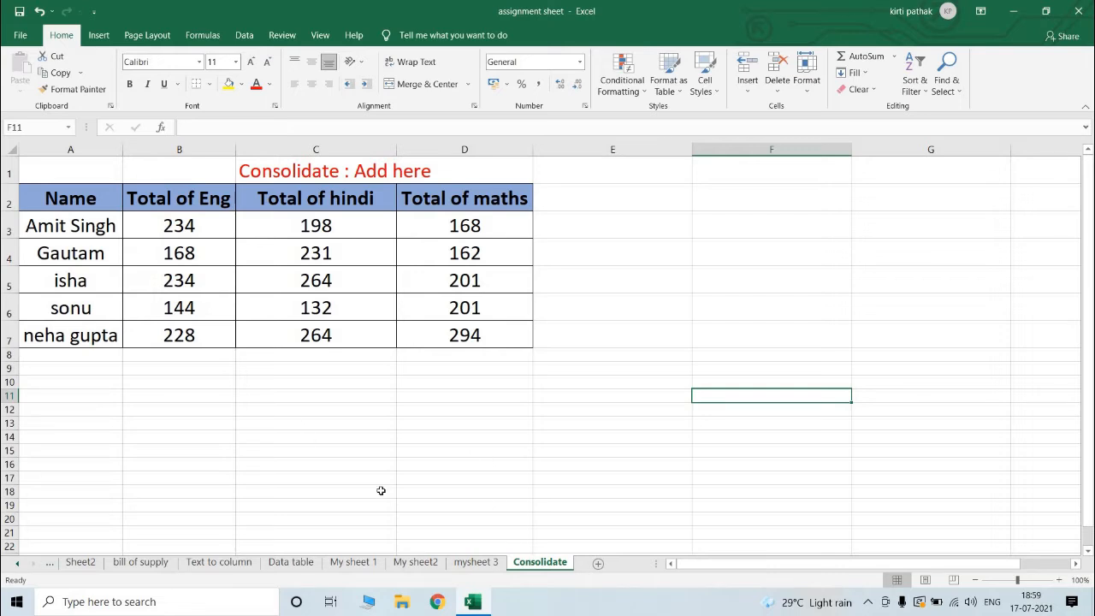
Step: Move the marks table A2:D7 on My sheet 1 so that it starts at cell C2
{"action": "left_click", "coordinate": [368, 561]}
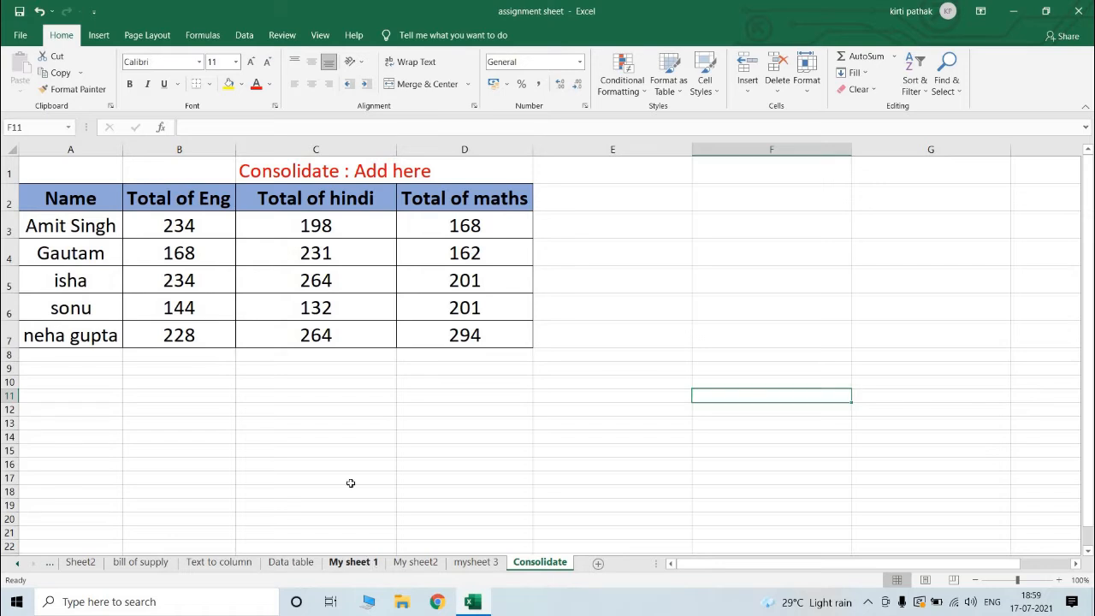
{"action": "left_click_drag", "start_coordinate": [70, 188], "coordinate": [386, 326]}
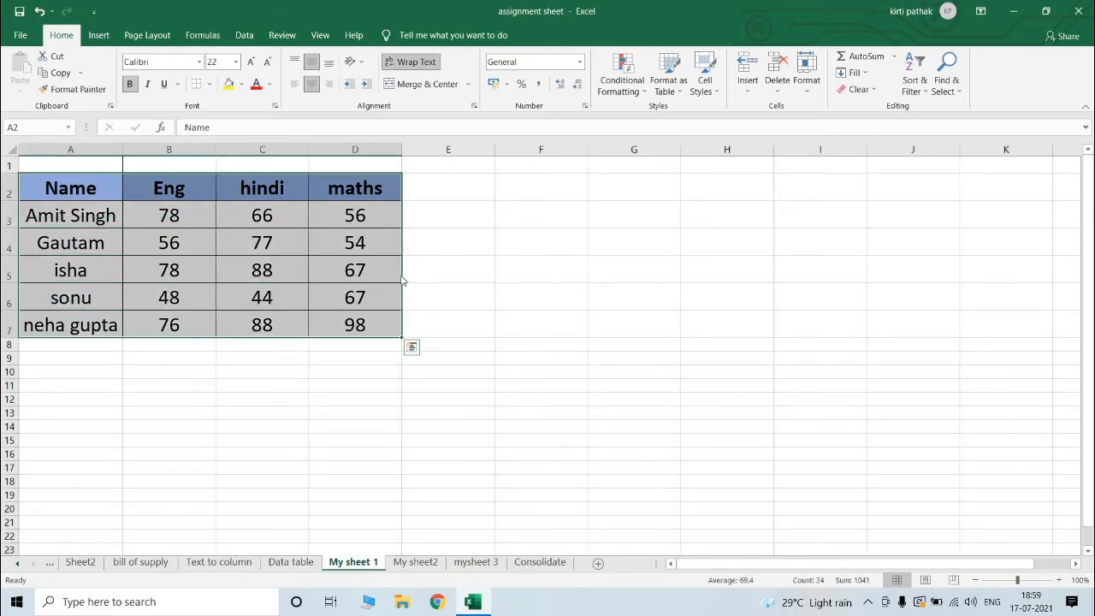
{"action": "left_click_drag", "start_coordinate": [403, 280], "coordinate": [527, 256]}
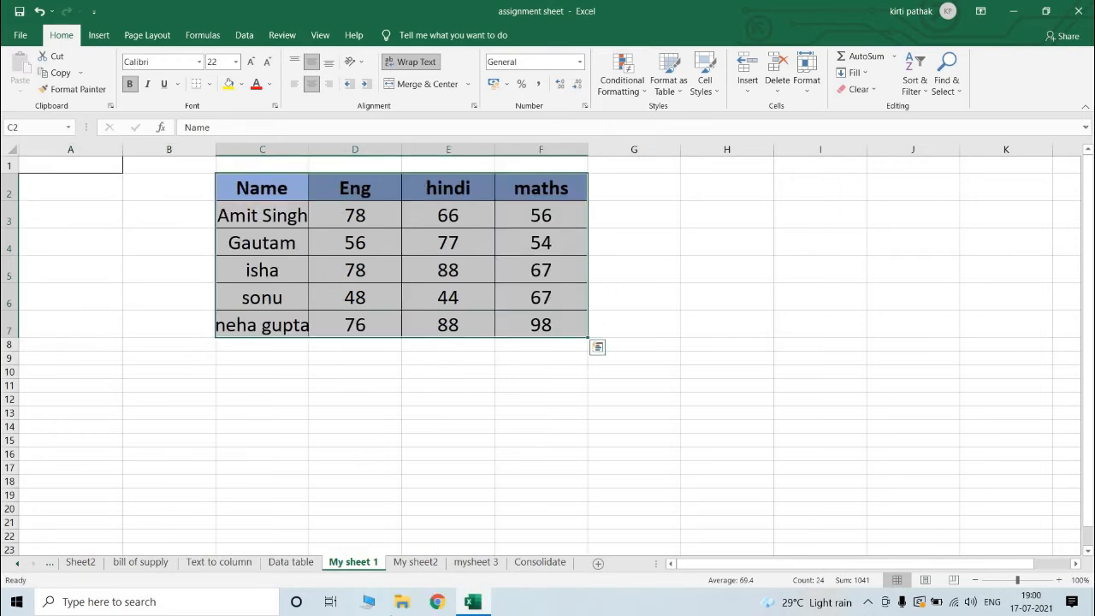
Step: Move the marks table on My sheet2 to start at cell A8 and the one on mysheet 3 to start at C8
{"action": "left_click", "coordinate": [415, 562]}
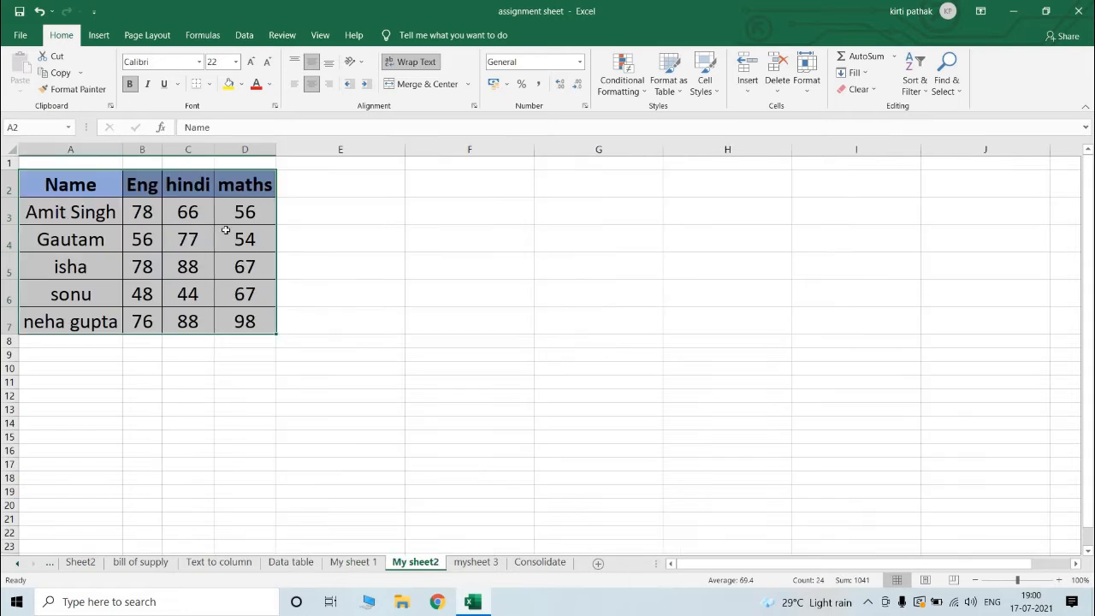
{"action": "left_click_drag", "start_coordinate": [228, 335], "coordinate": [215, 407]}
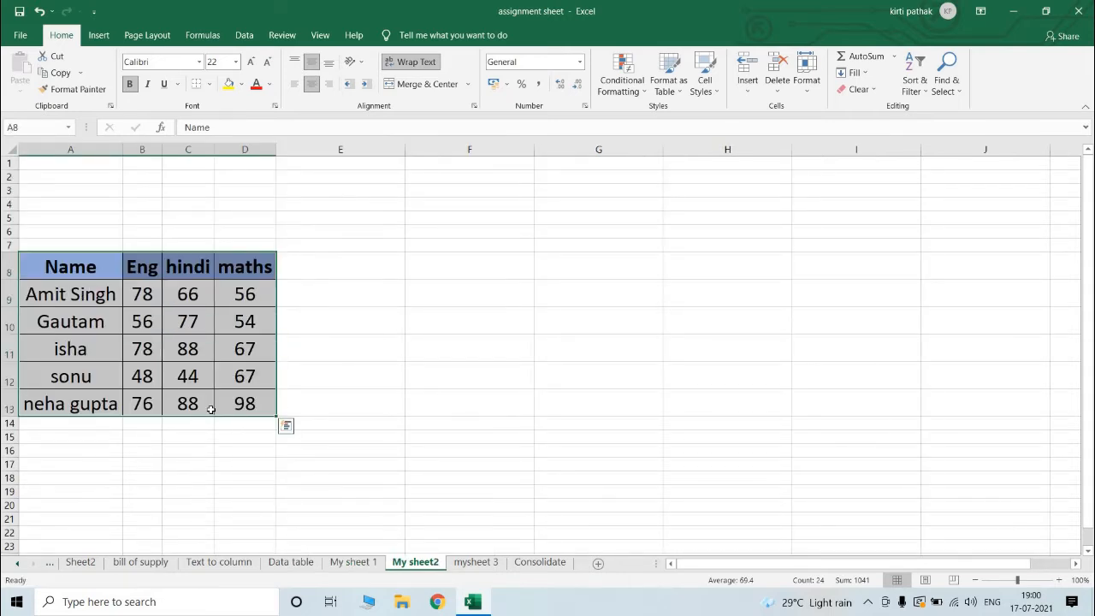
{"action": "left_click", "coordinate": [490, 562]}
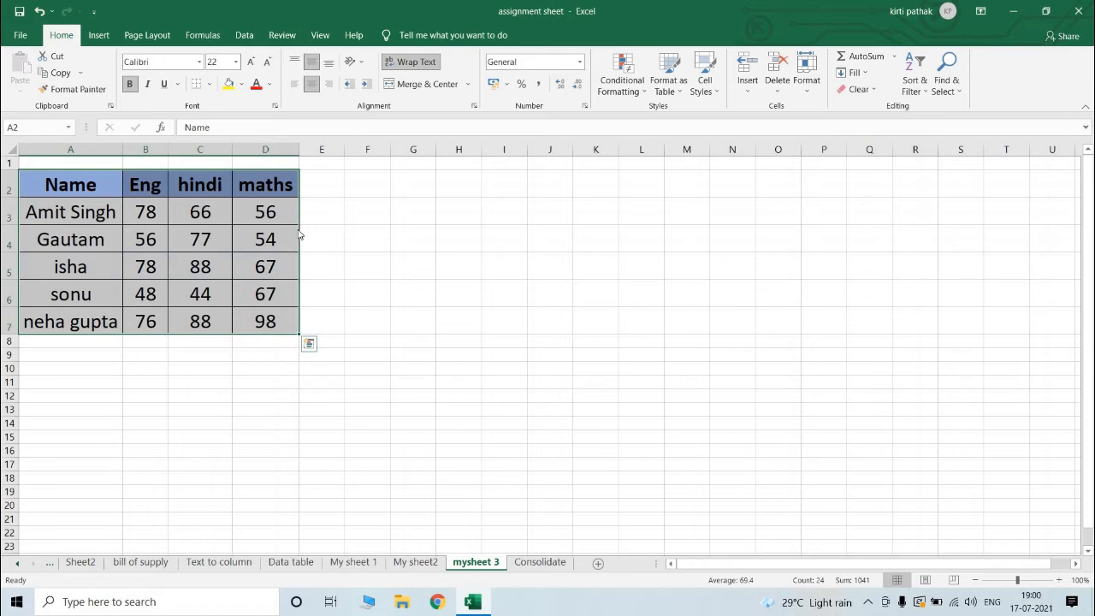
{"action": "left_click_drag", "start_coordinate": [299, 235], "coordinate": [364, 359]}
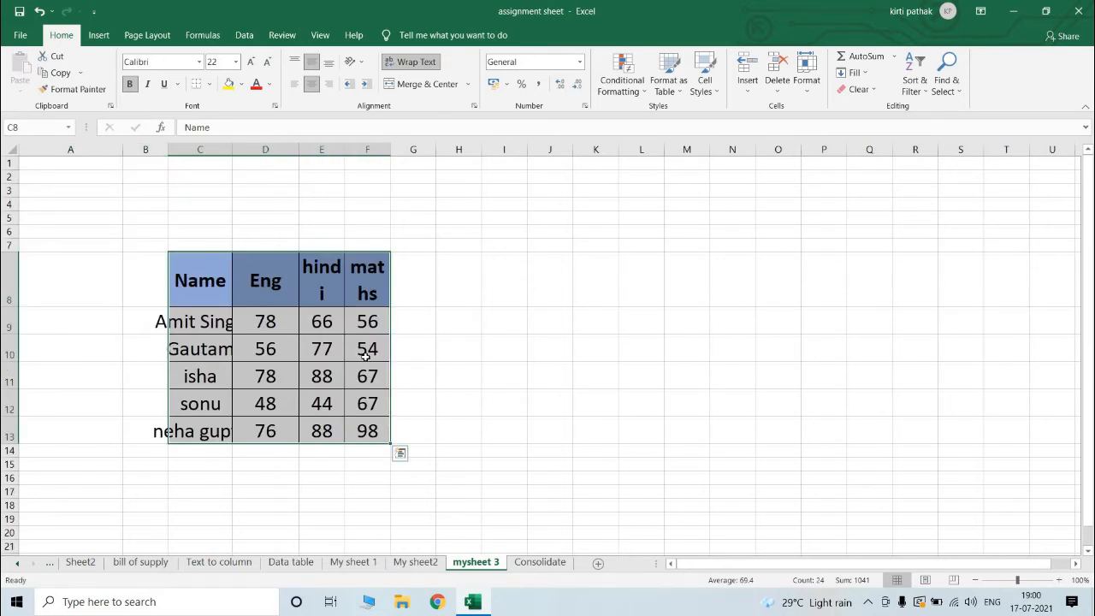
Step: Fit column C on mysheet 3 to the names and inspect the D3 total formula on the Consolidate sheet
{"action": "double_click", "coordinate": [232, 151]}
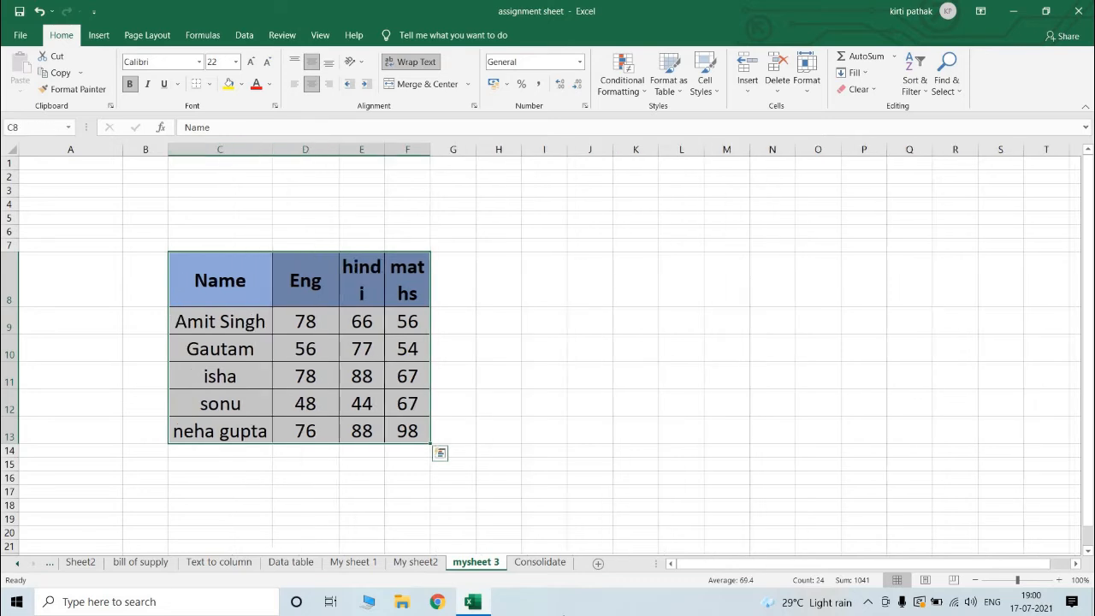
{"action": "left_click", "coordinate": [539, 561]}
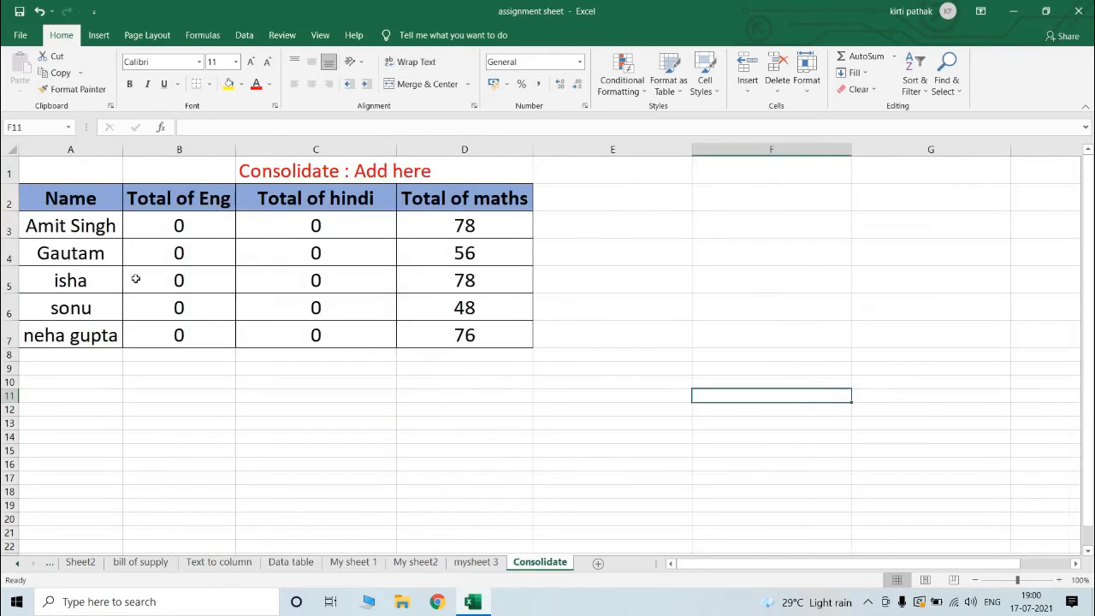
{"action": "left_click", "coordinate": [447, 226]}
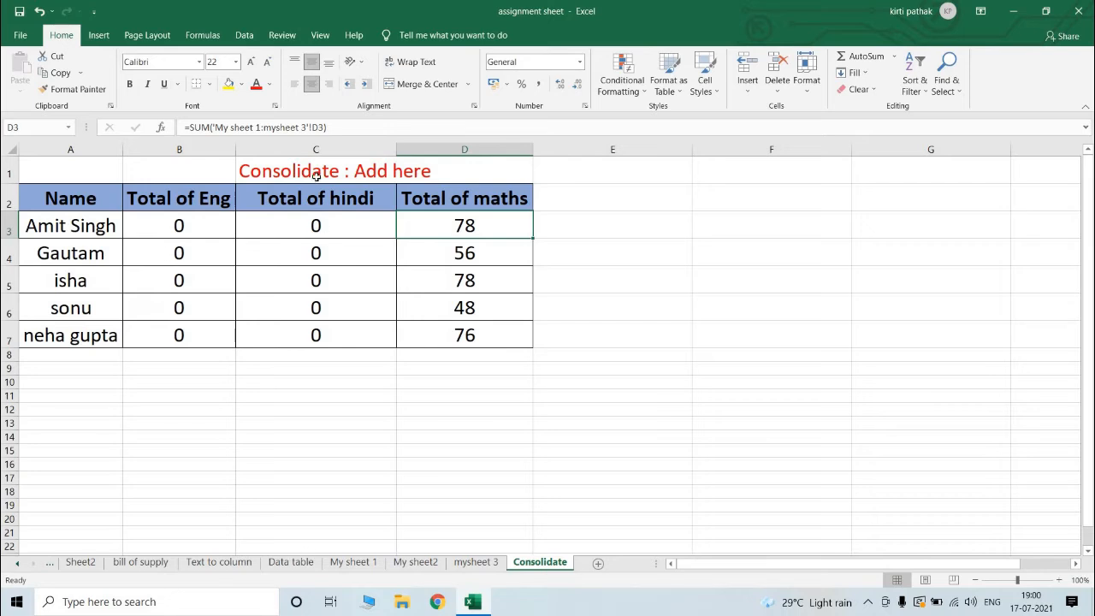
Step: Delete the totals, headings and student names from A2:D8 on the Consolidate sheet, keeping the cell formatting
{"action": "mouse_move", "coordinate": [156, 232]}
{"action": "left_mouse_down"}
{"action": "mouse_move", "coordinate": [351, 283]}
{"action": "mouse_move", "coordinate": [449, 325]}
{"action": "left_mouse_up"}
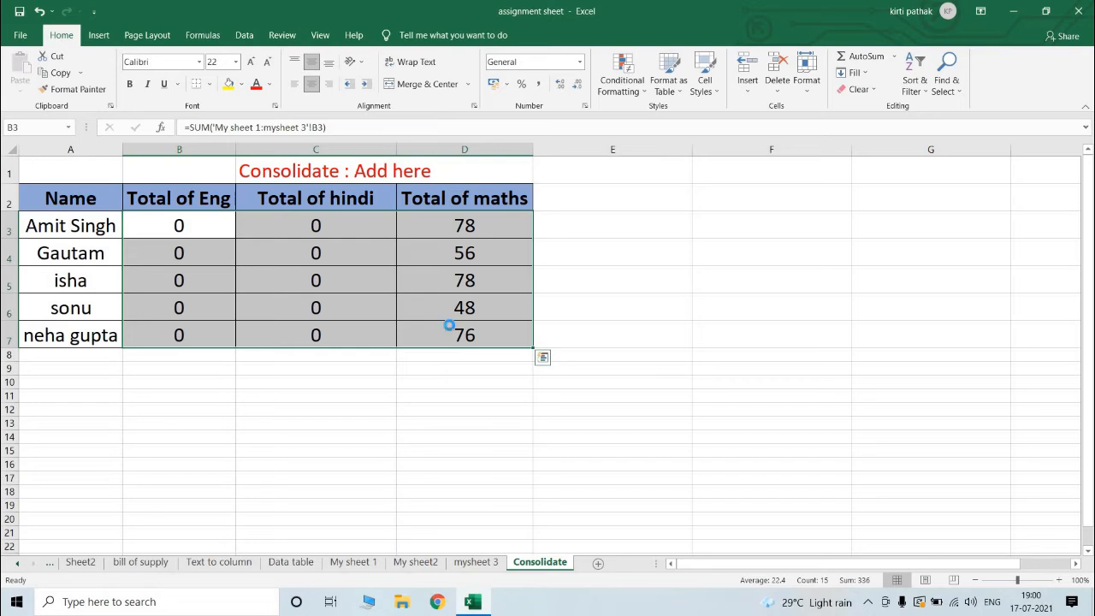
{"action": "key", "text": "Delete"}
{"action": "mouse_move", "coordinate": [69, 205]}
{"action": "left_mouse_down"}
{"action": "mouse_move", "coordinate": [200, 271]}
{"action": "mouse_move", "coordinate": [511, 368]}
{"action": "mouse_move", "coordinate": [508, 356]}
{"action": "left_mouse_up"}
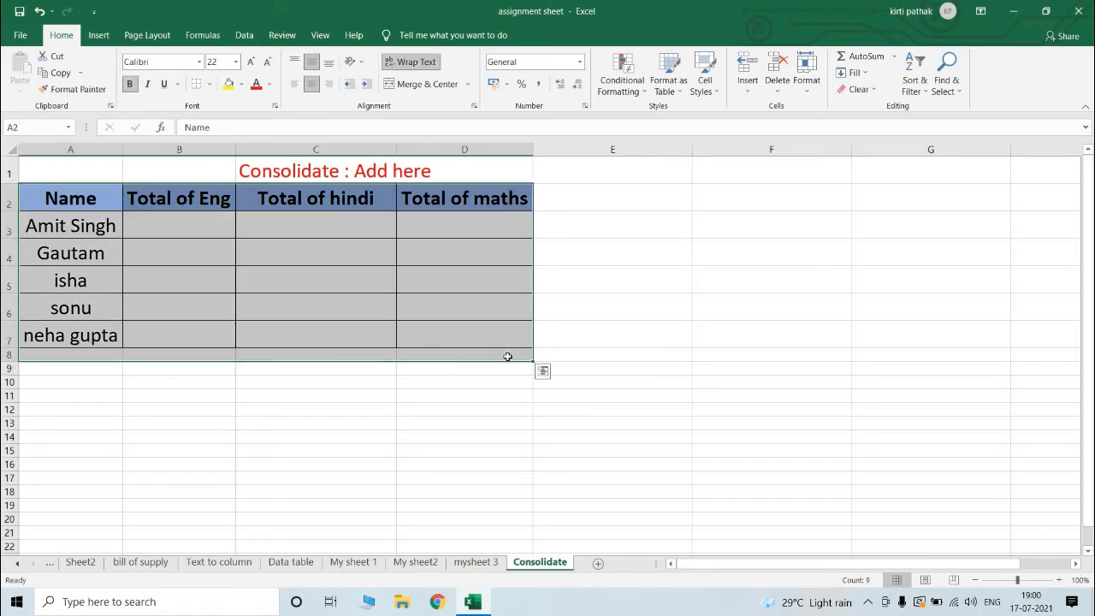
{"action": "key", "text": "Delete"}
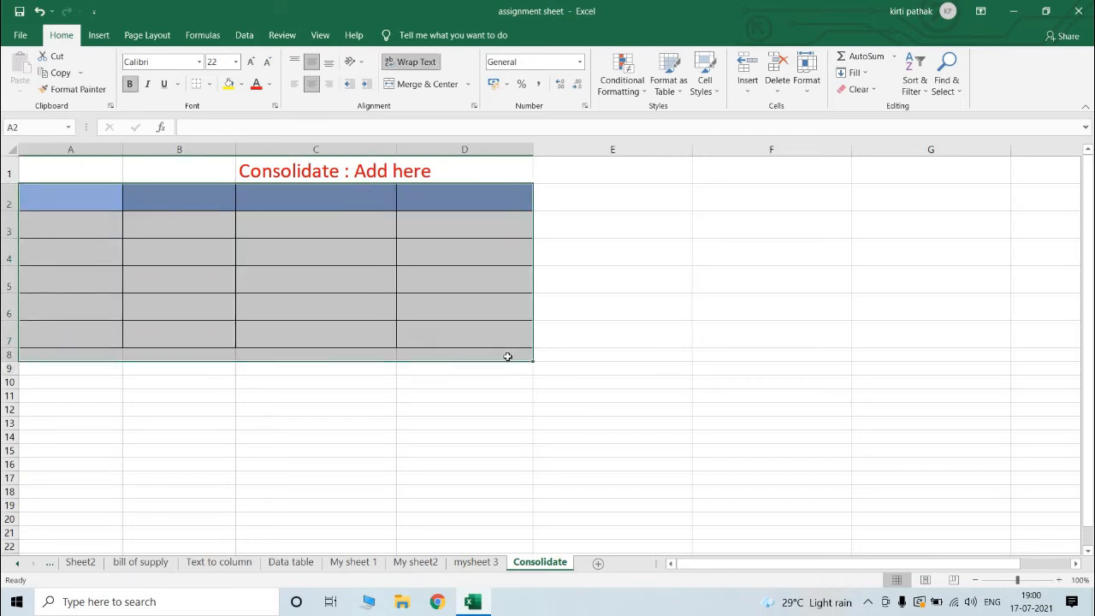
Step: Start a Consolidate operation at cell A2 and delete all three old source references
{"action": "left_click", "coordinate": [59, 199]}
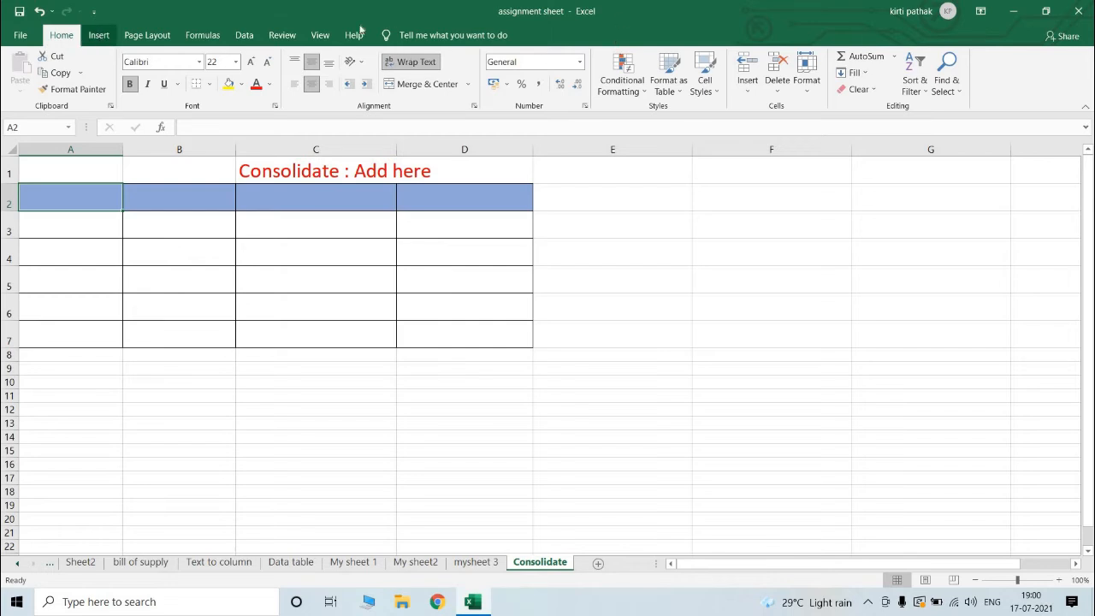
{"action": "left_click", "coordinate": [244, 35]}
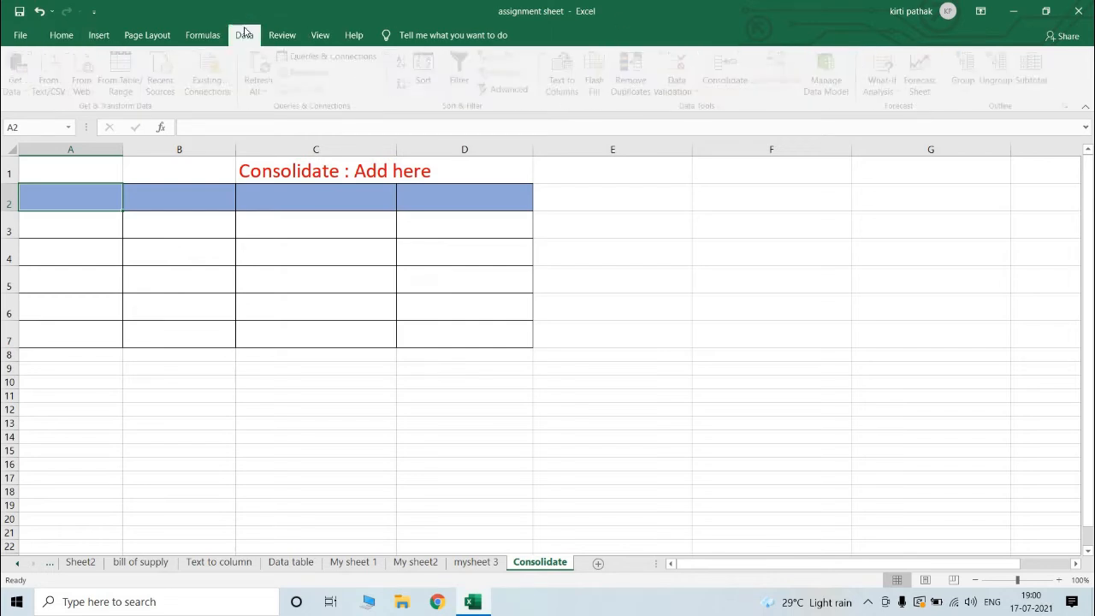
{"action": "left_click", "coordinate": [726, 73]}
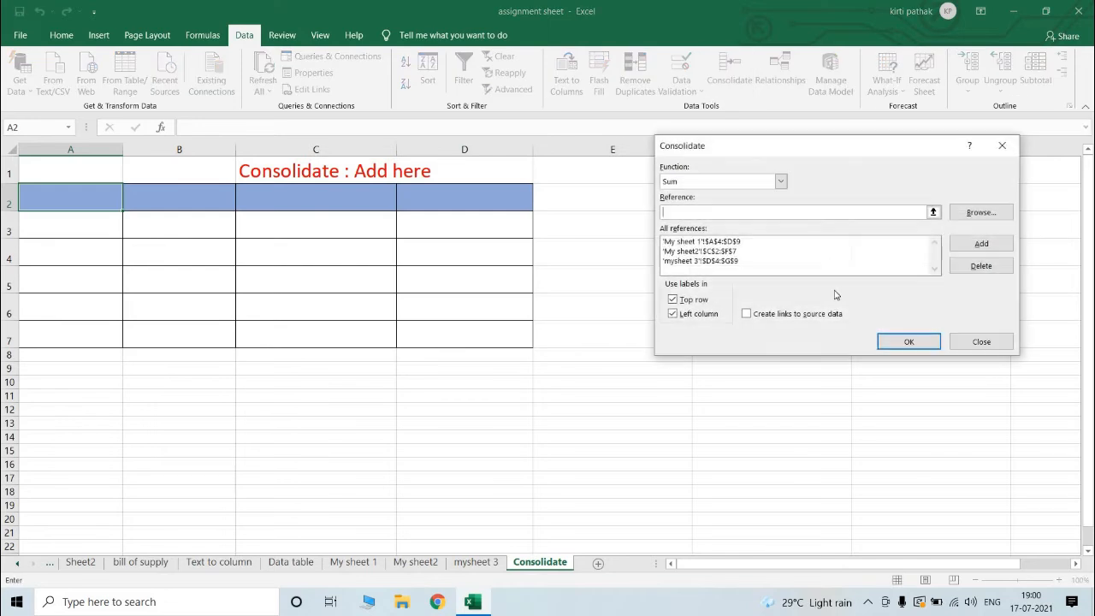
{"action": "left_click", "coordinate": [721, 242]}
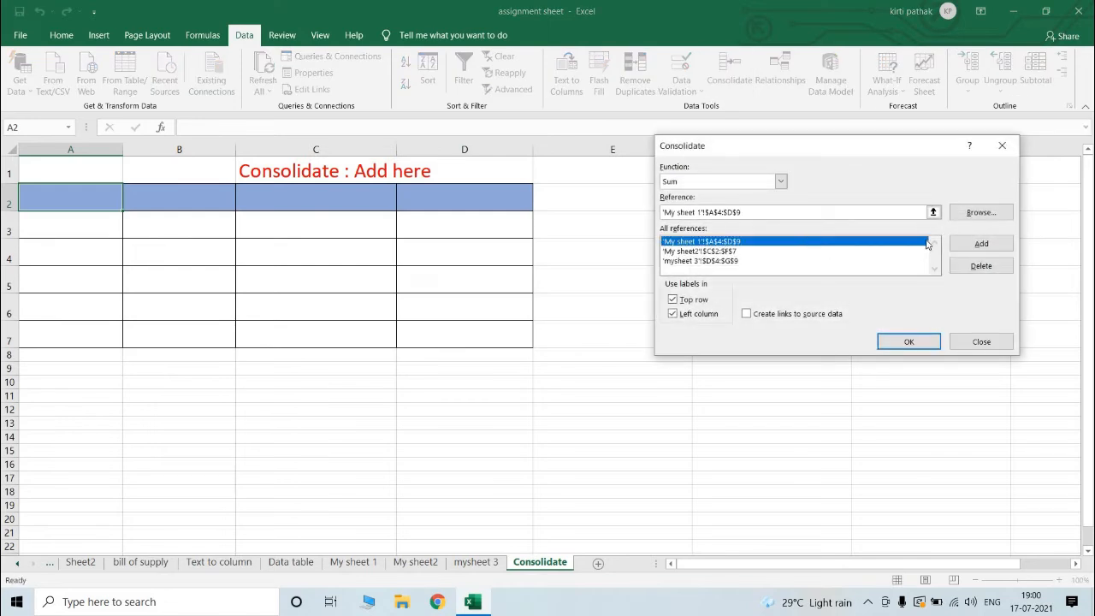
{"action": "left_click", "coordinate": [999, 267]}
{"action": "left_click", "coordinate": [726, 243]}
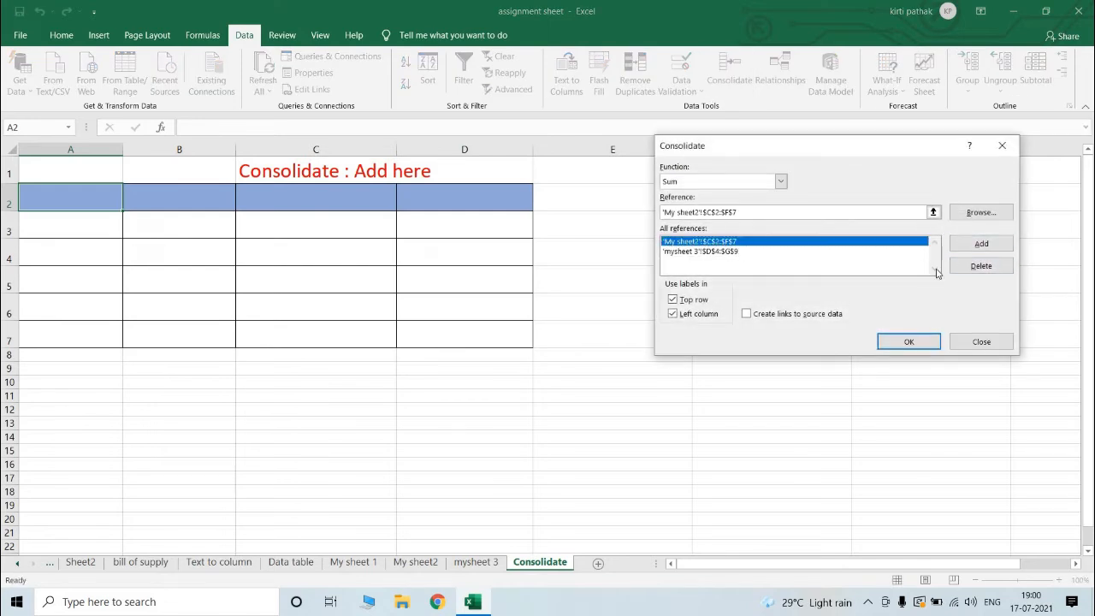
{"action": "left_click", "coordinate": [984, 266]}
{"action": "left_click", "coordinate": [751, 244]}
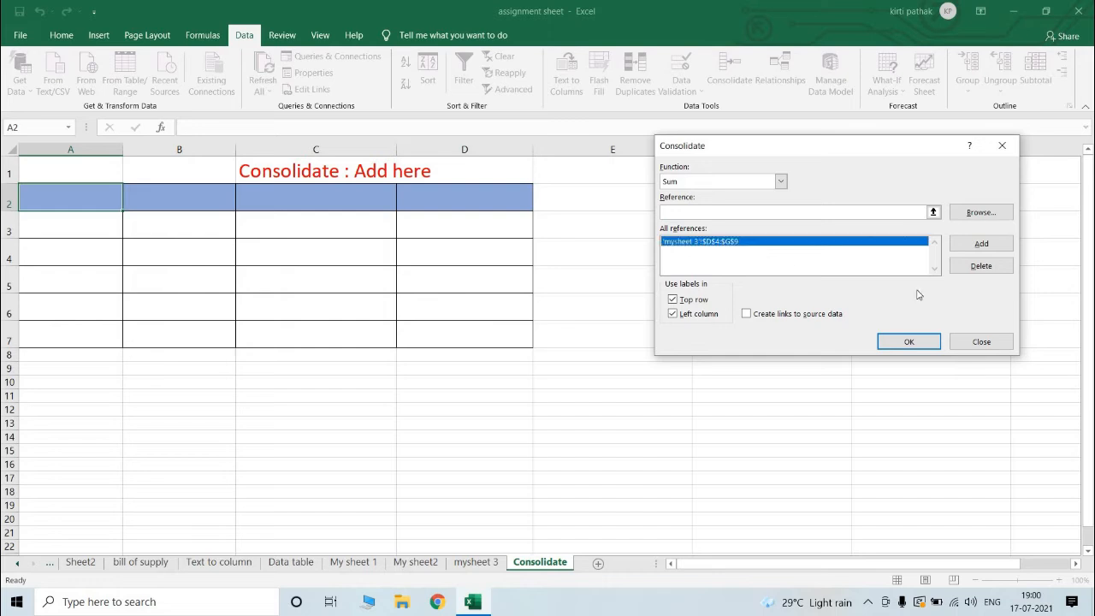
{"action": "left_click", "coordinate": [968, 266]}
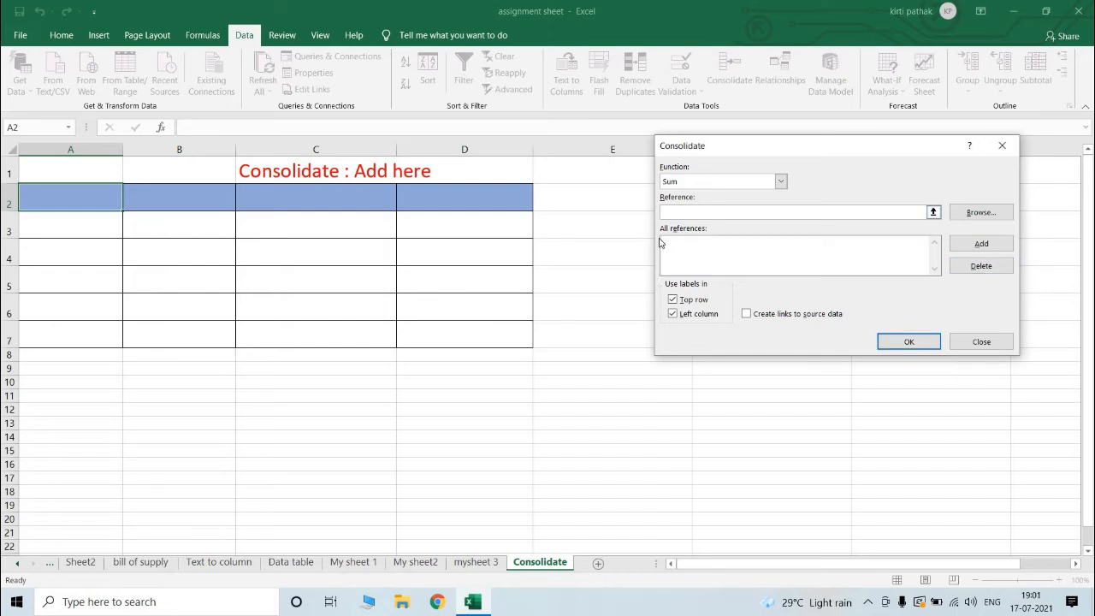
Step: Add the marks tables C2:F7 on My sheet 1 and A8:D13 on My sheet2 as consolidation references
{"action": "left_click", "coordinate": [365, 567]}
{"action": "left_click_drag", "start_coordinate": [270, 187], "coordinate": [522, 324]}
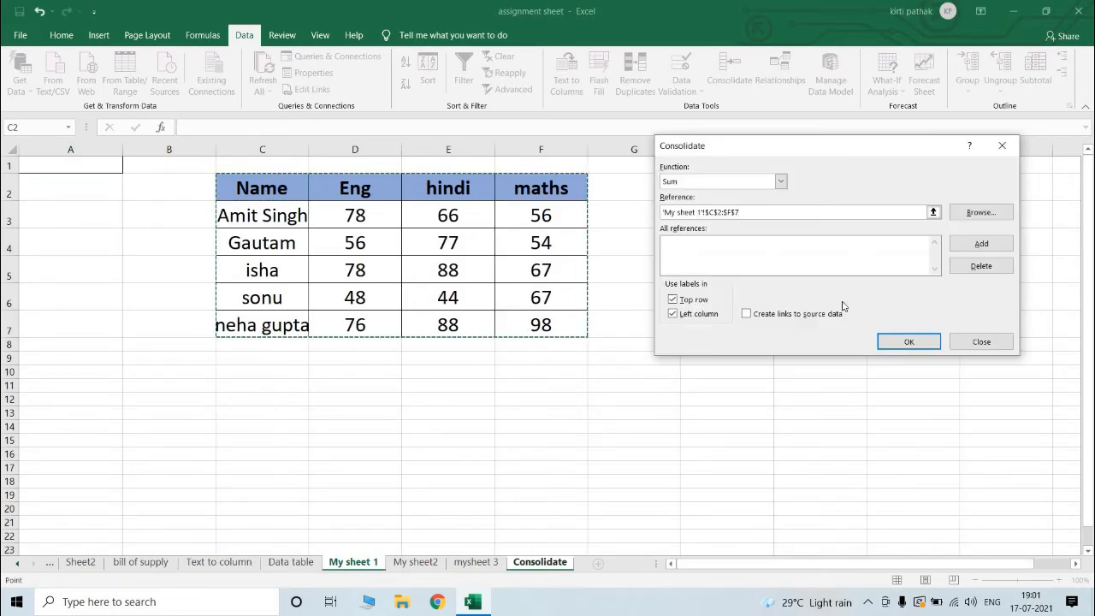
{"action": "left_click", "coordinate": [979, 244]}
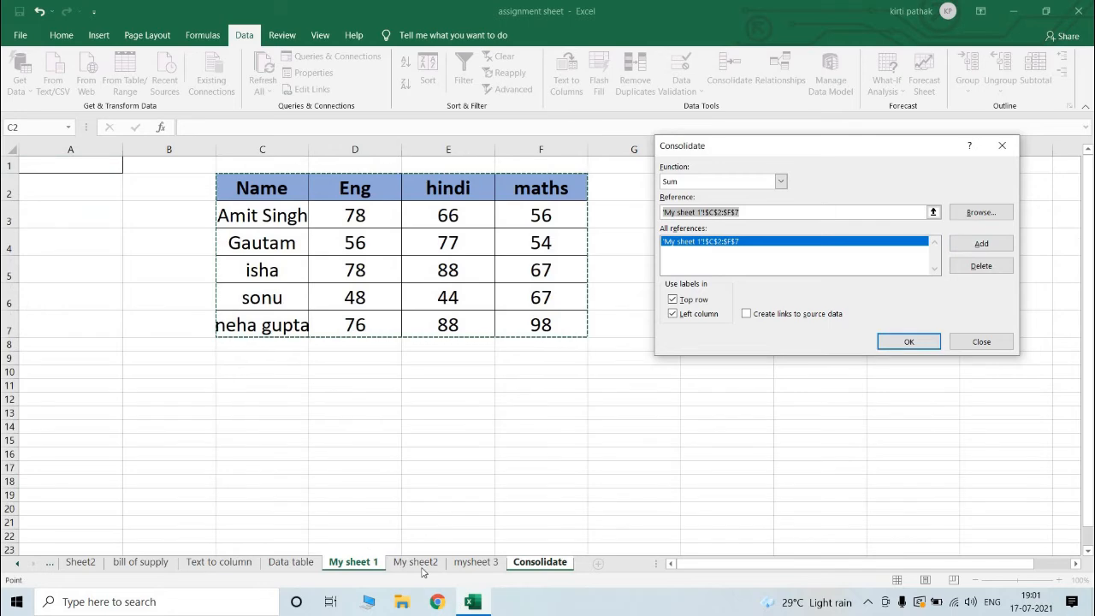
{"action": "left_click", "coordinate": [416, 562]}
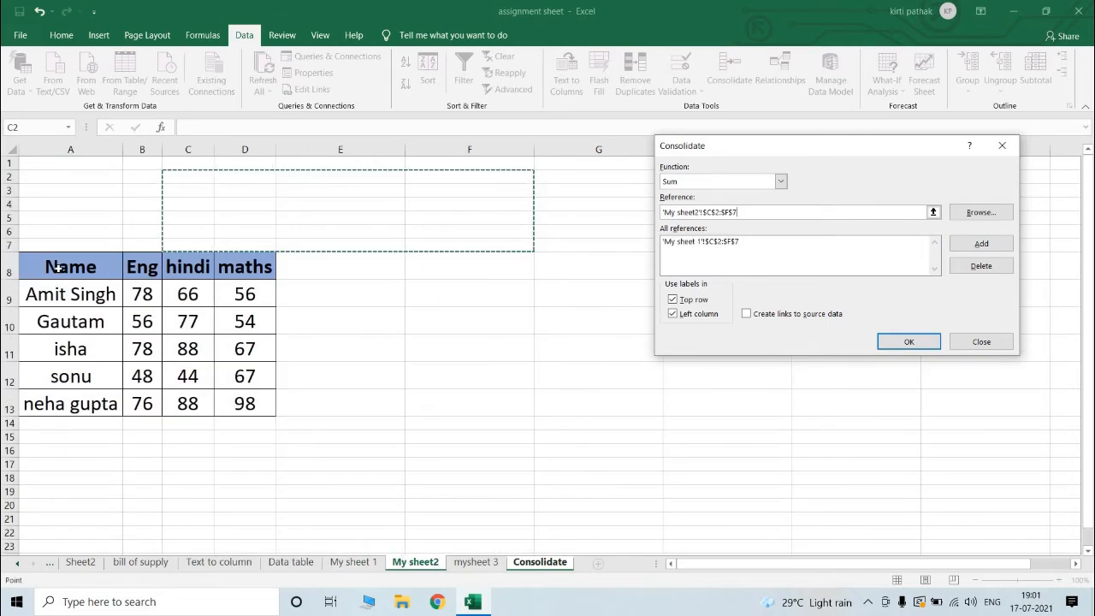
{"action": "left_click_drag", "start_coordinate": [64, 268], "coordinate": [264, 405]}
{"action": "left_click", "coordinate": [982, 244]}
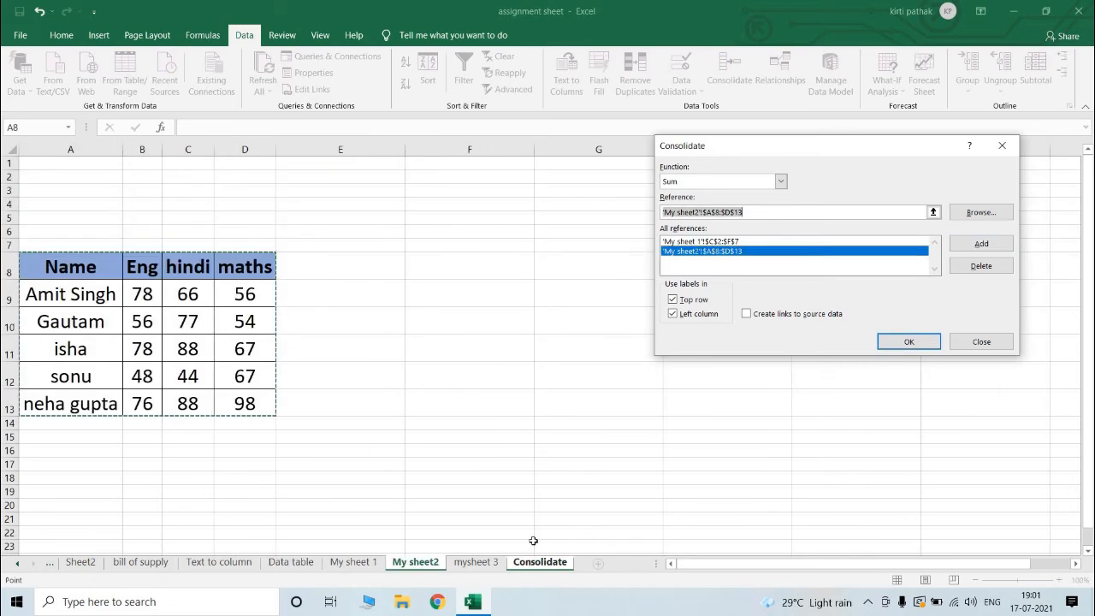
Step: Add the marks table C8:F13 on mysheet 3 as a consolidation reference
{"action": "left_click", "coordinate": [475, 562]}
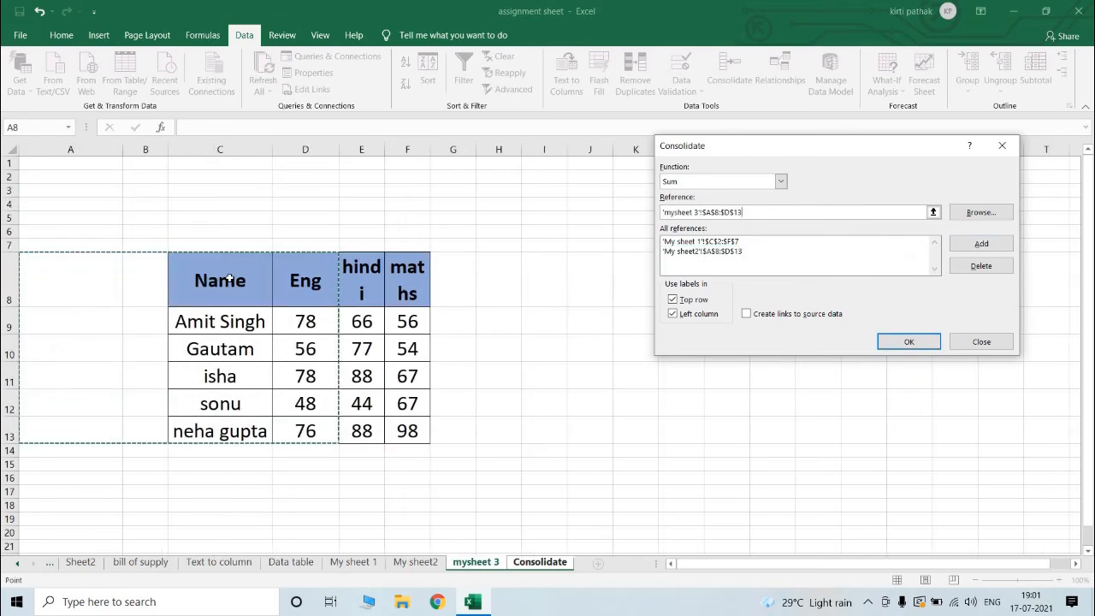
{"action": "left_click_drag", "start_coordinate": [171, 269], "coordinate": [369, 365]}
{"action": "left_click_drag", "start_coordinate": [391, 417], "coordinate": [391, 417]}
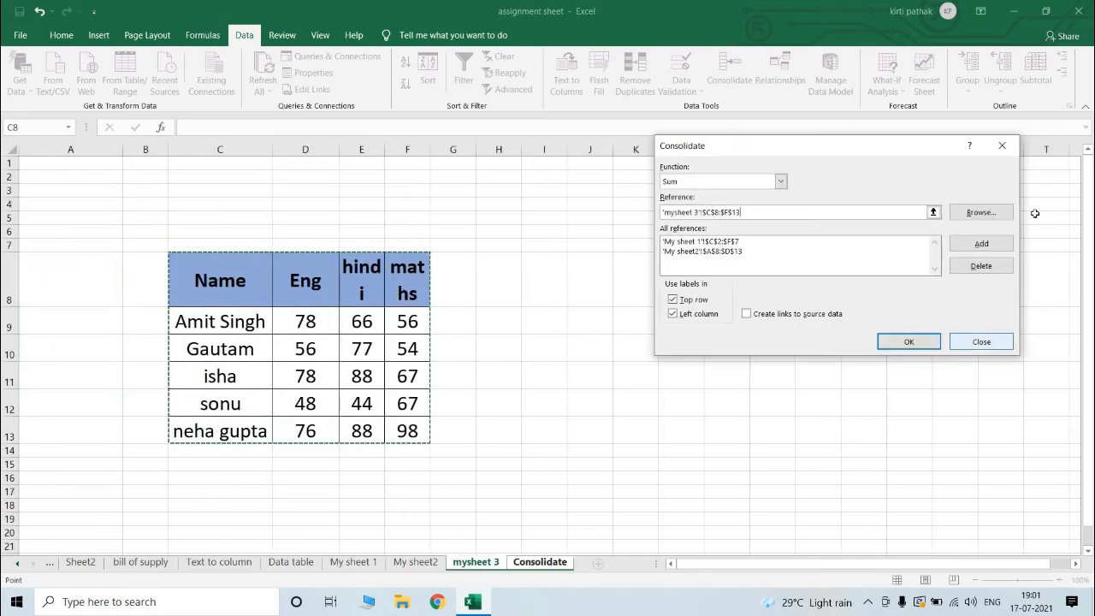
{"action": "left_click", "coordinate": [971, 244]}
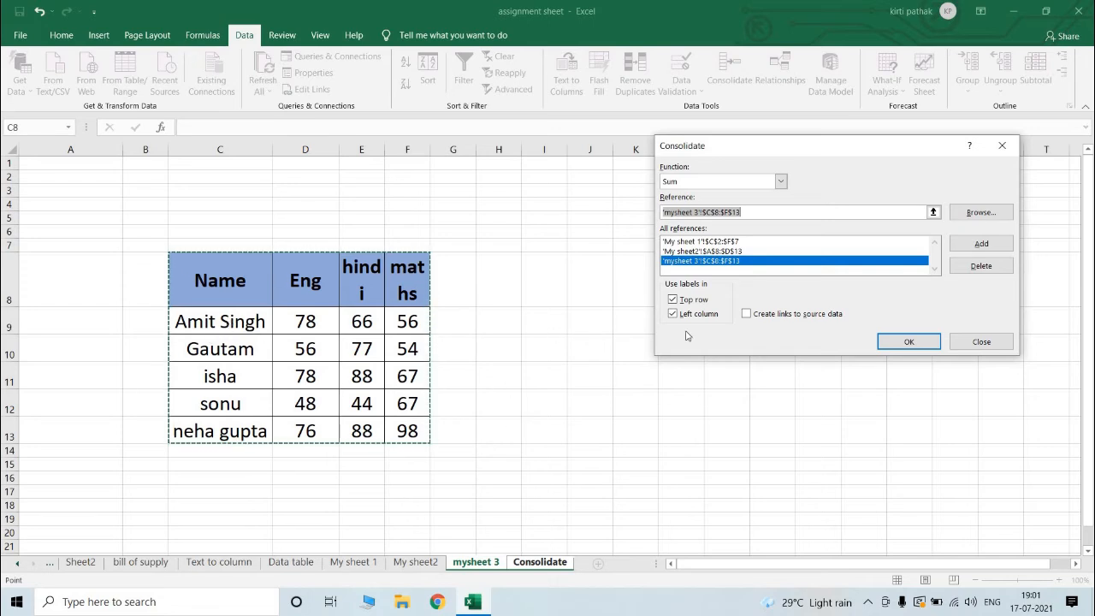
Step: Run the Sum consolidation using labels from the top row and left column, without links to source data
{"action": "left_click", "coordinate": [673, 299]}
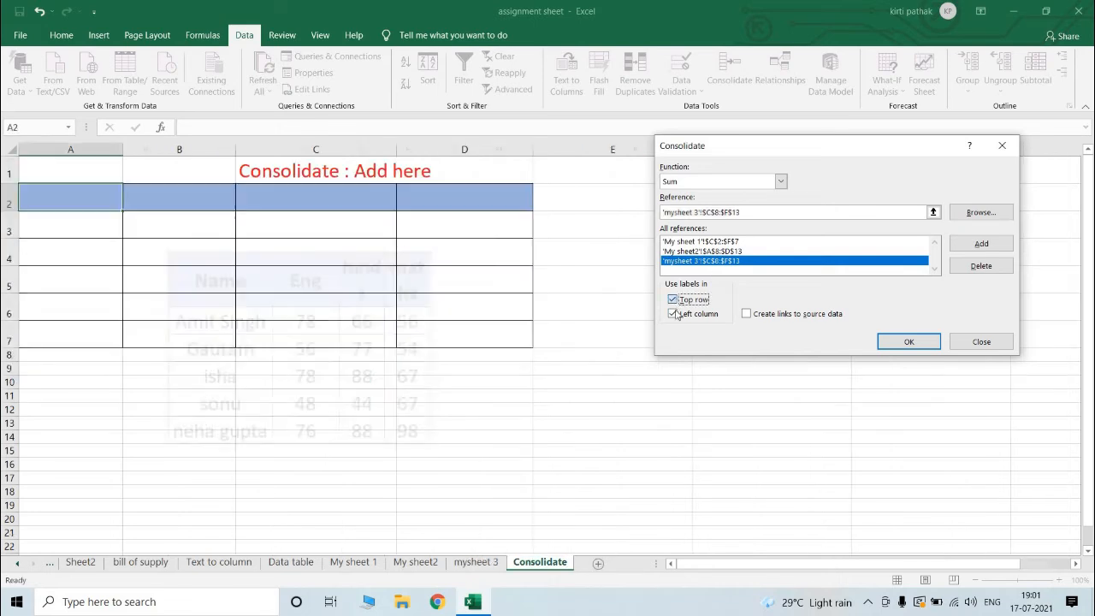
{"action": "left_click", "coordinate": [674, 314]}
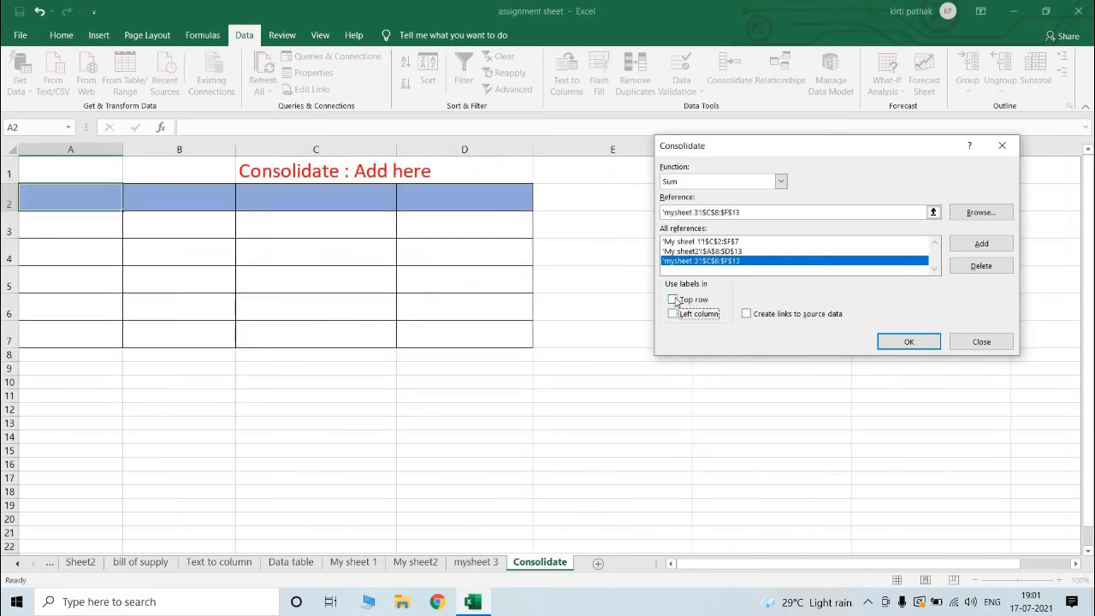
{"action": "left_click", "coordinate": [673, 299]}
{"action": "left_click", "coordinate": [672, 314]}
{"action": "left_click", "coordinate": [927, 344]}
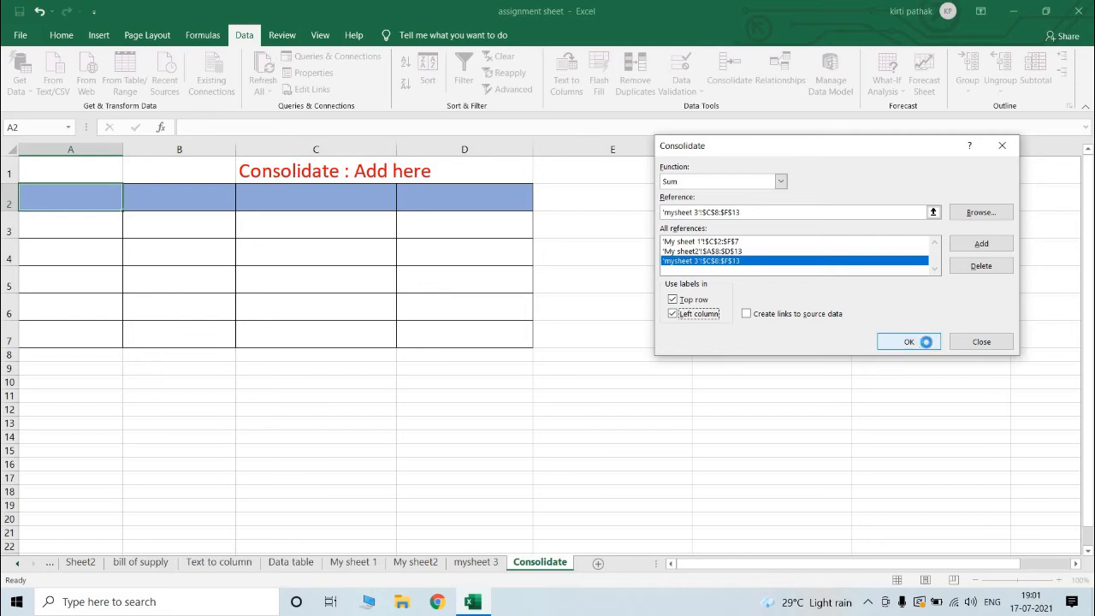
Step: Examine the consolidated English total in B3 and compare it with the marks on My sheet 1
{"action": "left_click", "coordinate": [183, 421]}
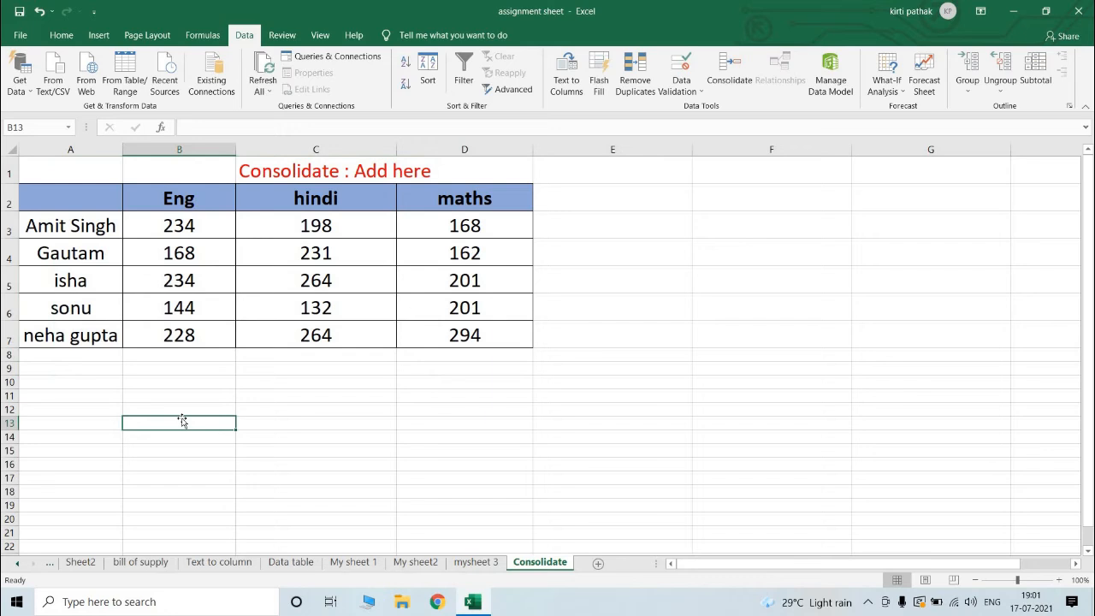
{"action": "left_click", "coordinate": [179, 225]}
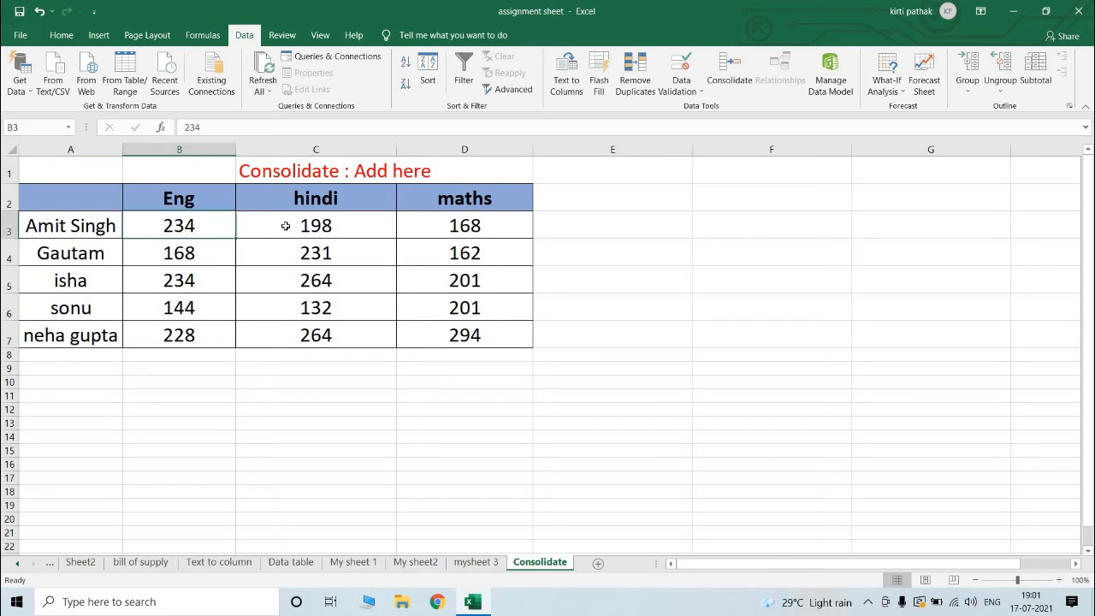
{"action": "left_click", "coordinate": [365, 562]}
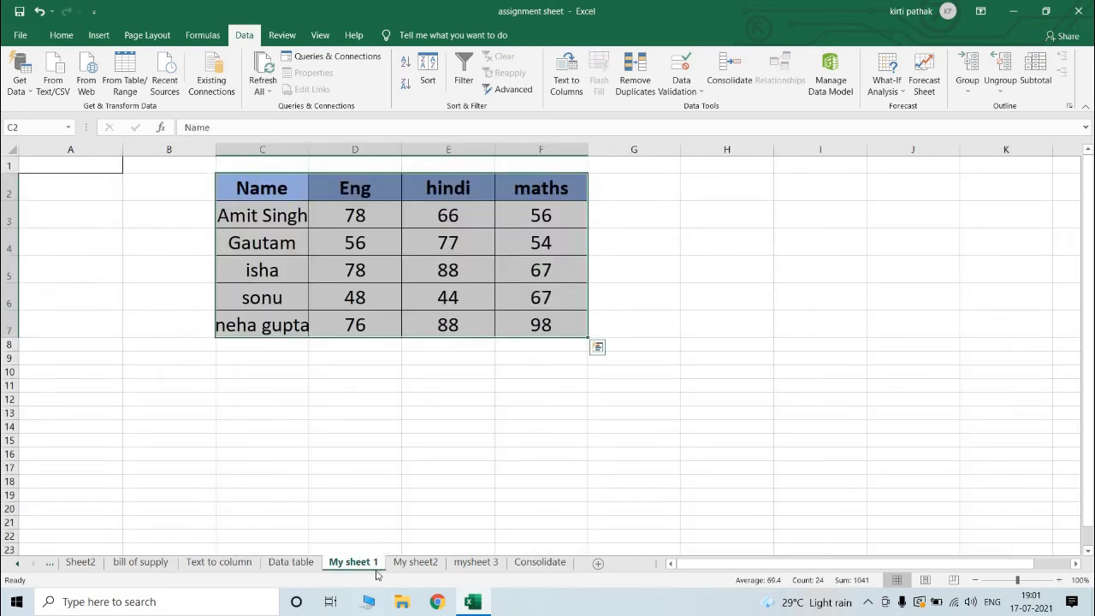
{"action": "left_click", "coordinate": [552, 562]}
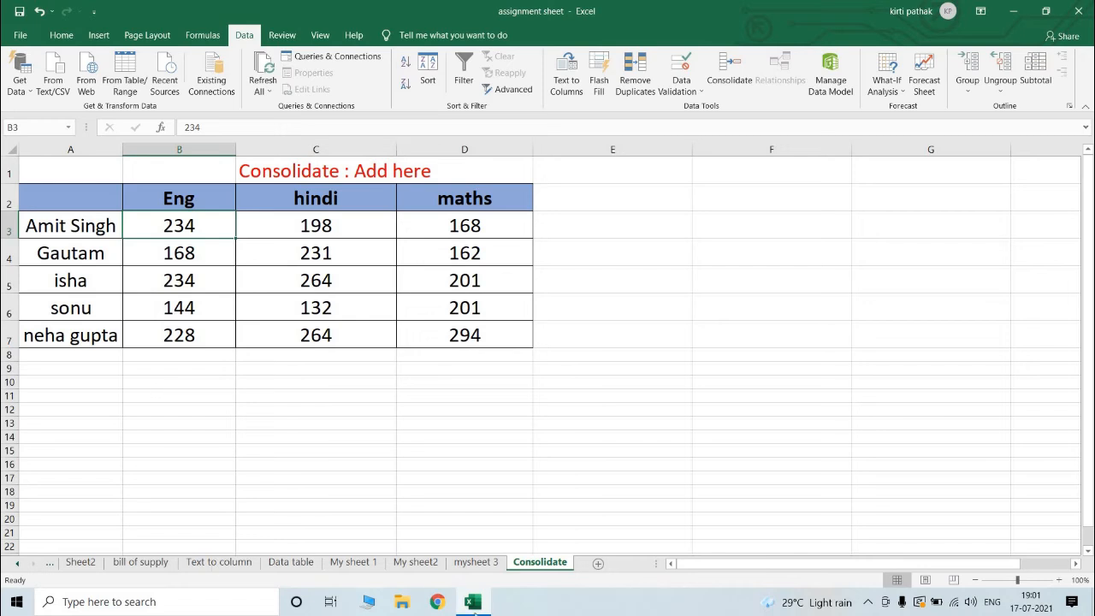
Step: On My sheet 1, set the first student's Eng mark in D3 to 56 and hindi mark in E3 to 20
{"action": "left_click", "coordinate": [362, 563]}
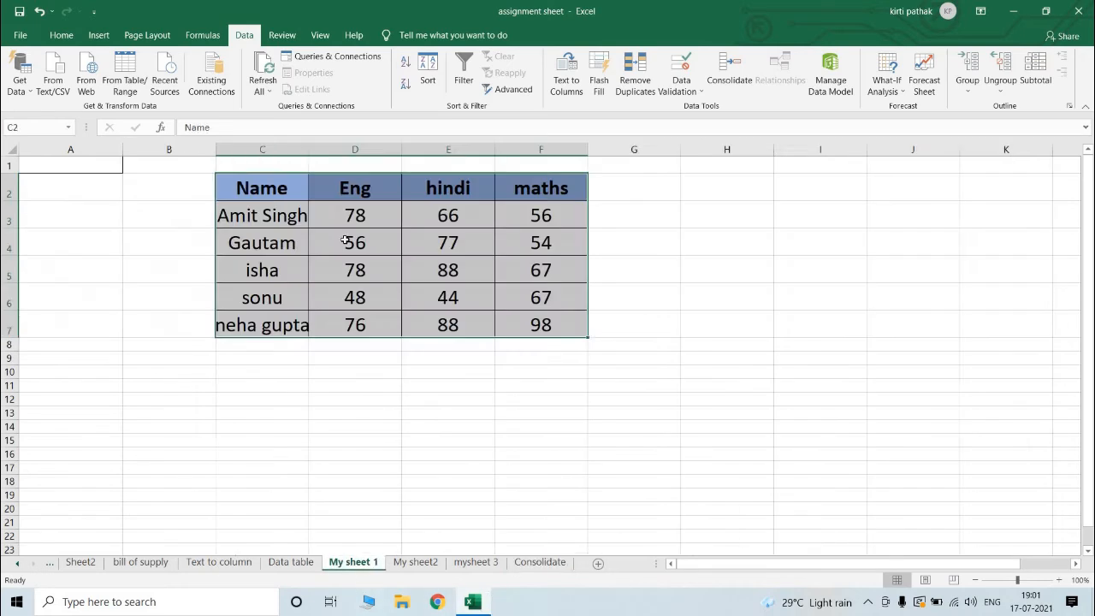
{"action": "left_click", "coordinate": [371, 225]}
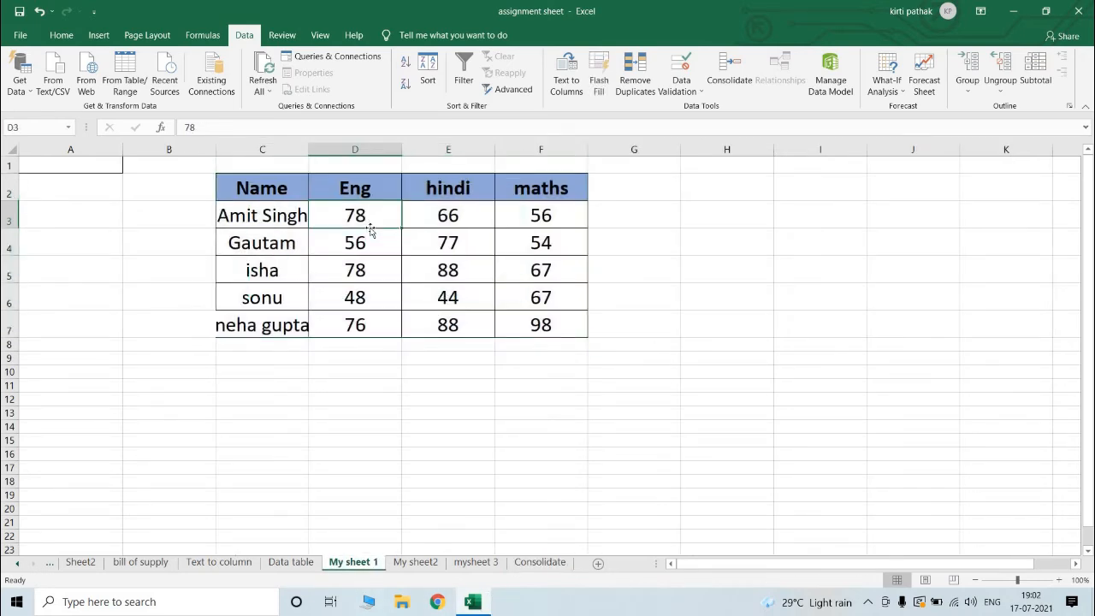
{"action": "type", "text": "56"}
{"action": "key", "text": "Return"}
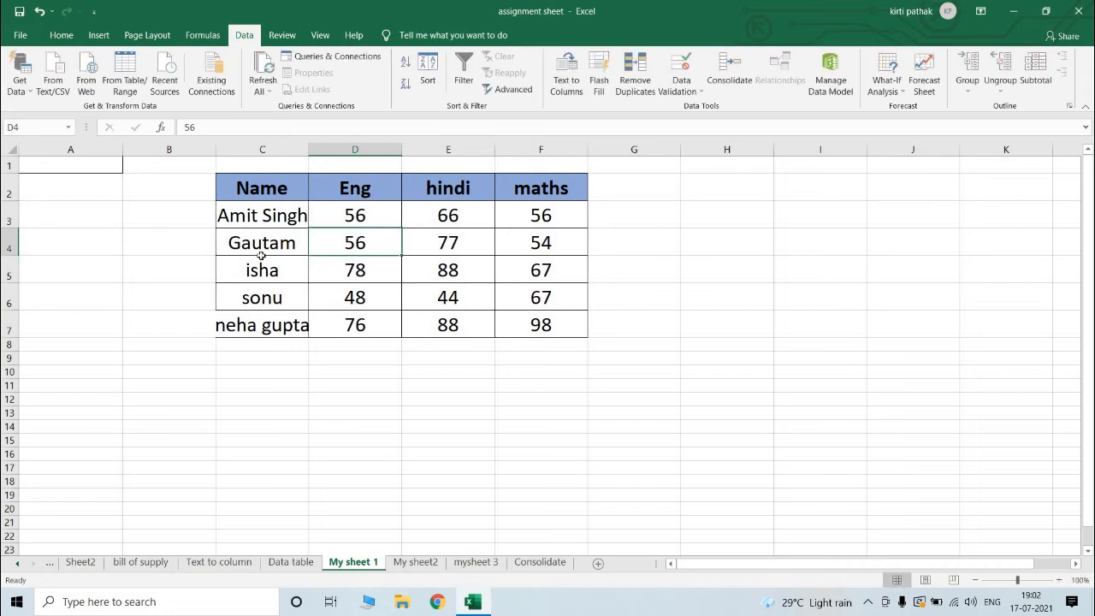
{"action": "left_click", "coordinate": [448, 220]}
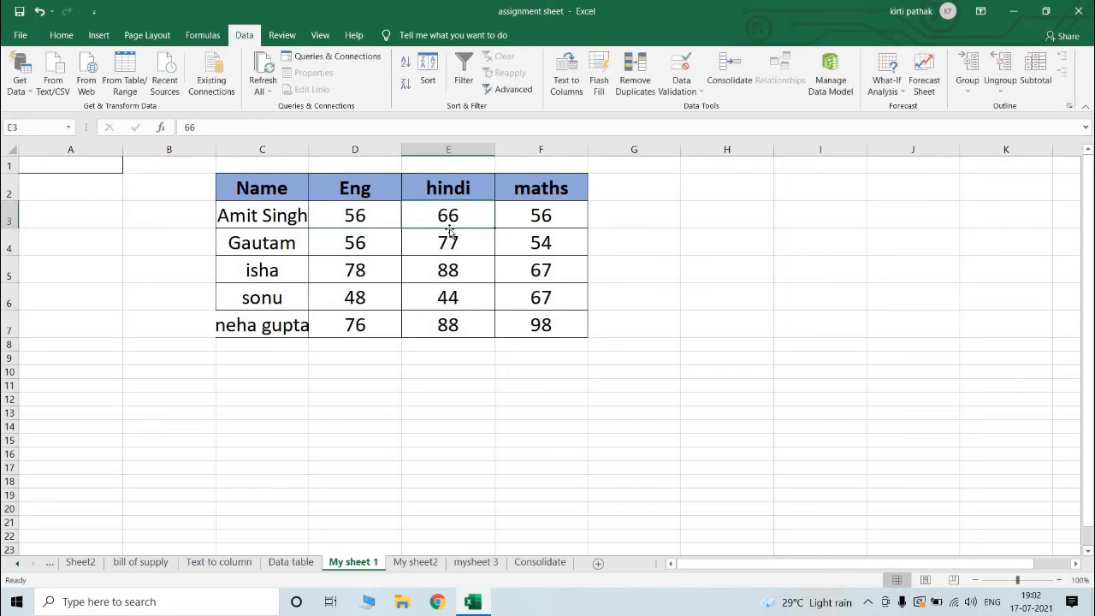
{"action": "type", "text": "20"}
{"action": "key", "text": "Return"}
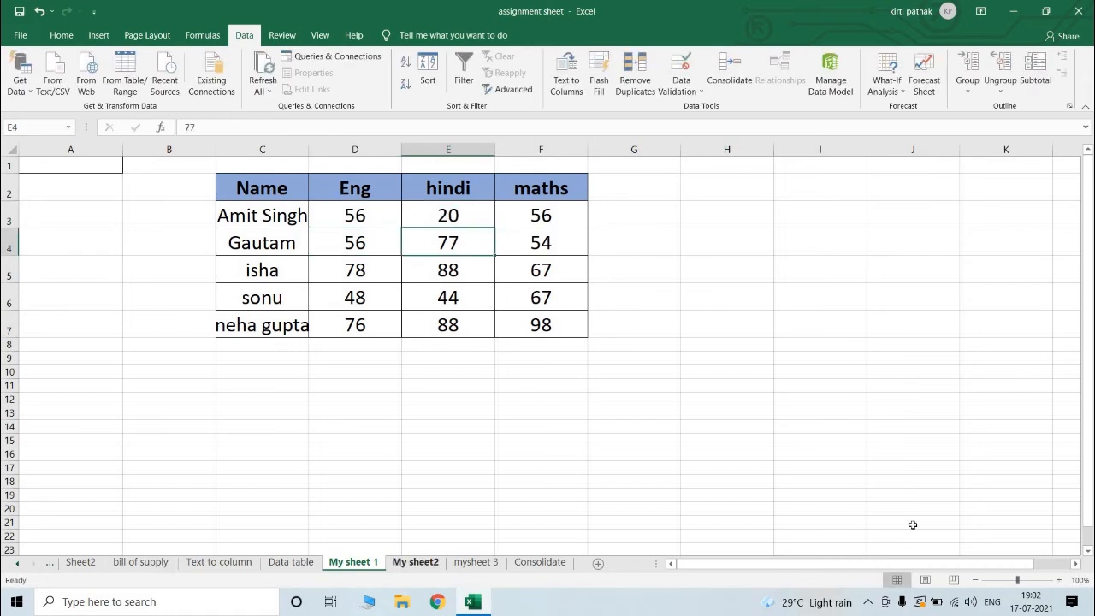
Step: Clear the consolidated marks in A2:D7 on the Consolidate sheet
{"action": "left_click", "coordinate": [539, 562]}
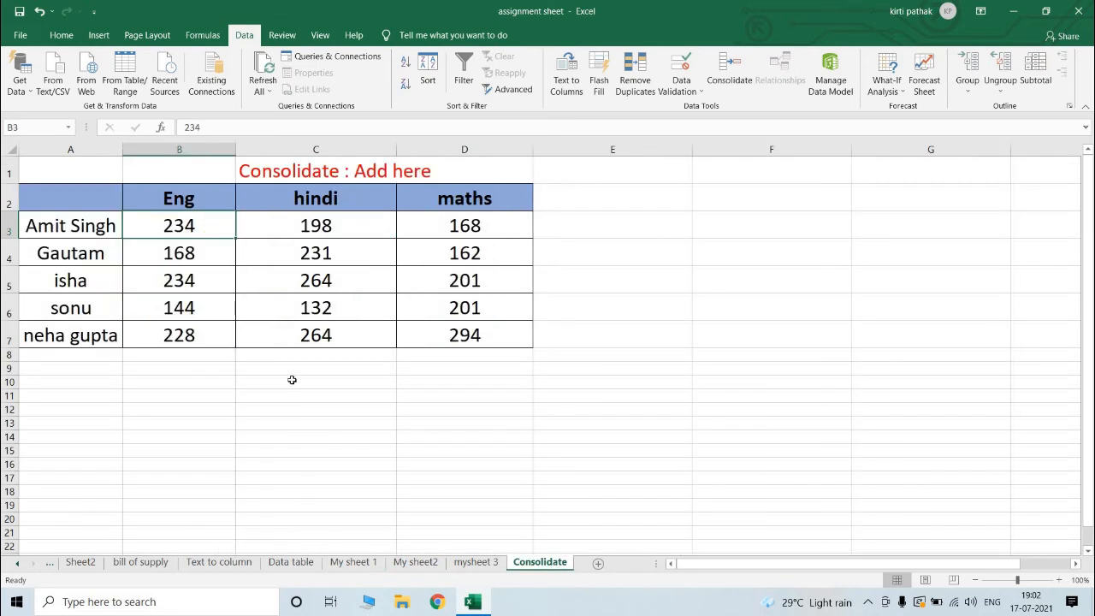
{"action": "left_click", "coordinate": [257, 382]}
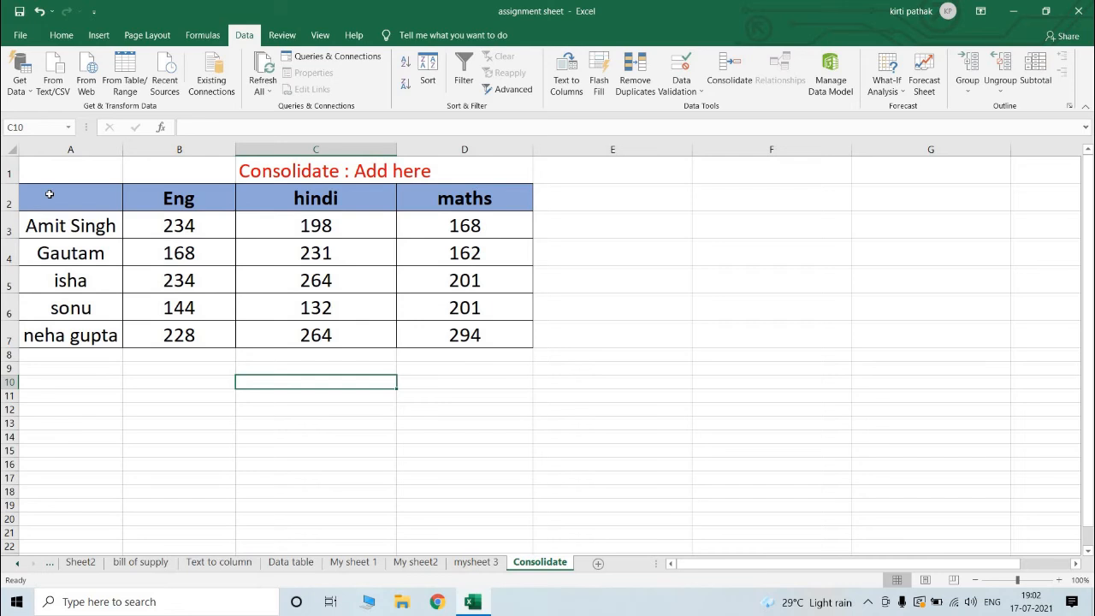
{"action": "left_click_drag", "start_coordinate": [50, 194], "coordinate": [425, 337]}
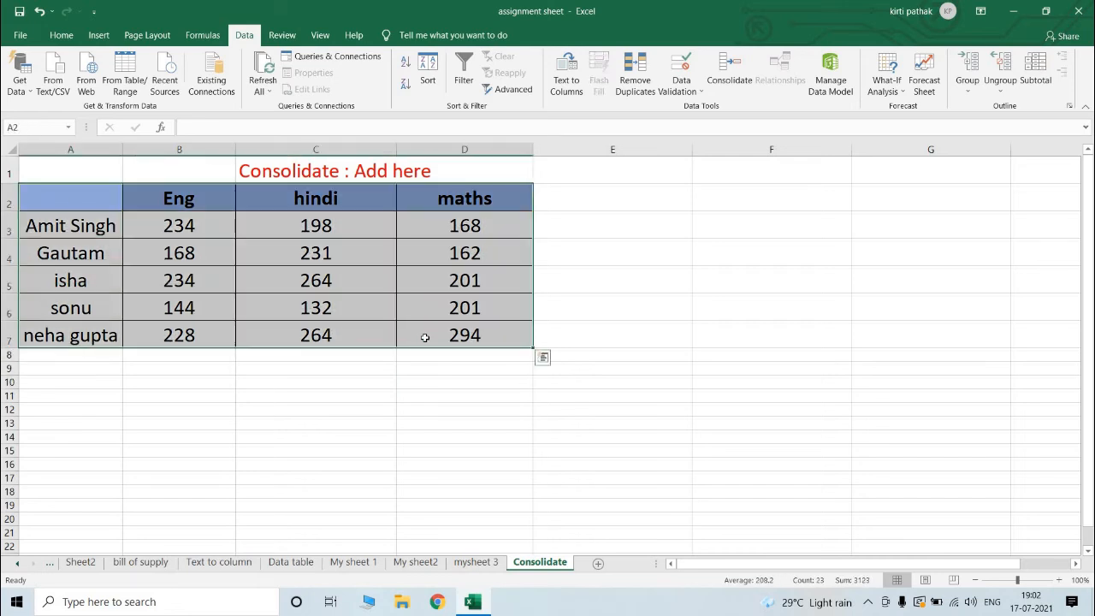
{"action": "key", "text": "Delete"}
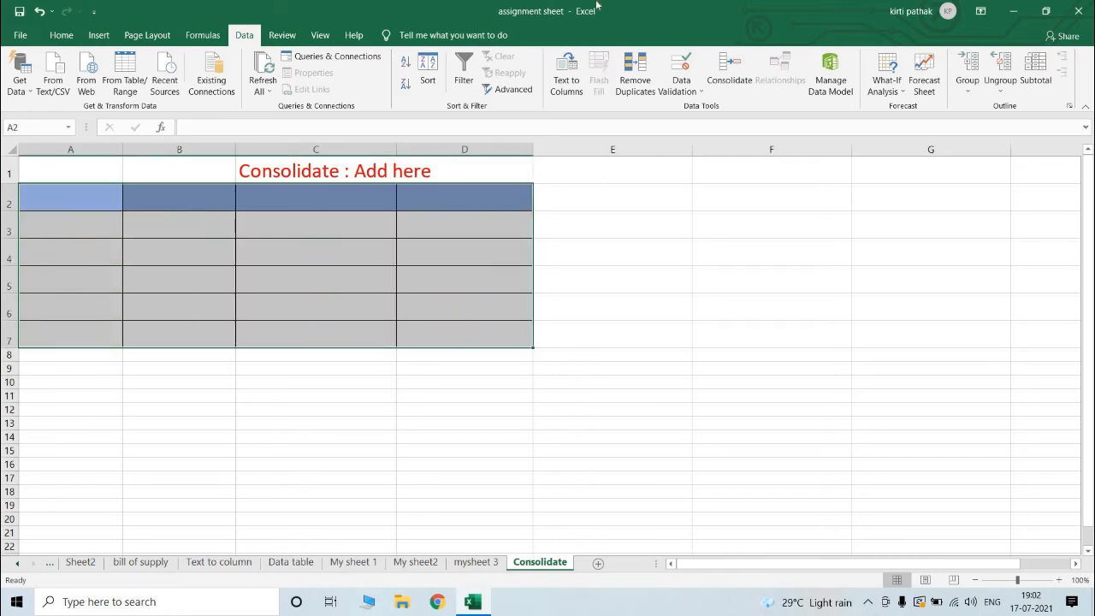
Step: Start a new consolidation at cell A2 and remove all the existing source references
{"action": "left_click", "coordinate": [63, 202]}
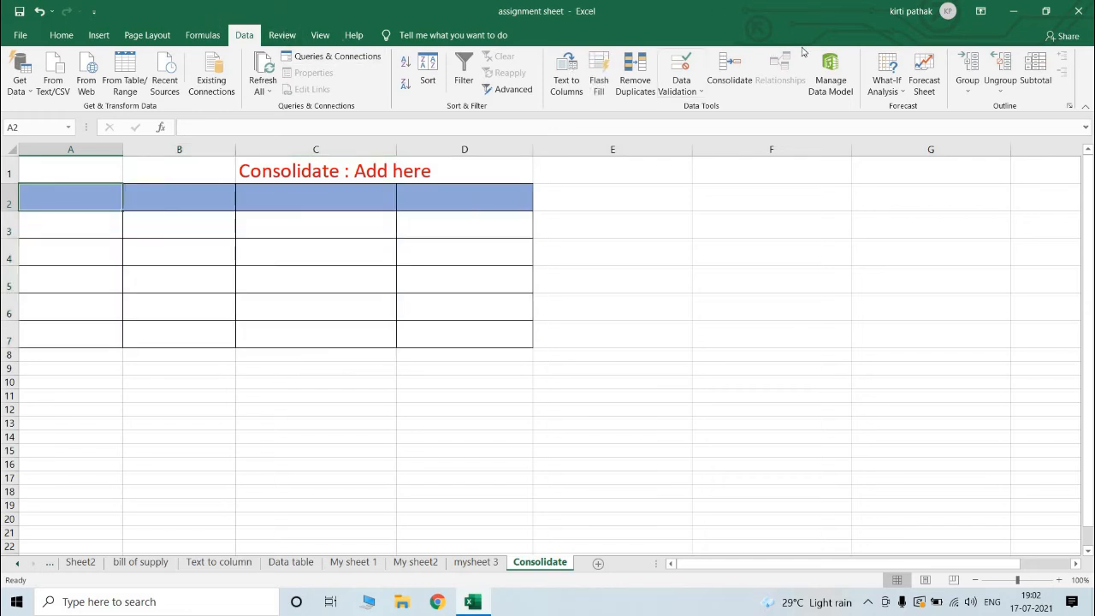
{"action": "left_click", "coordinate": [748, 77]}
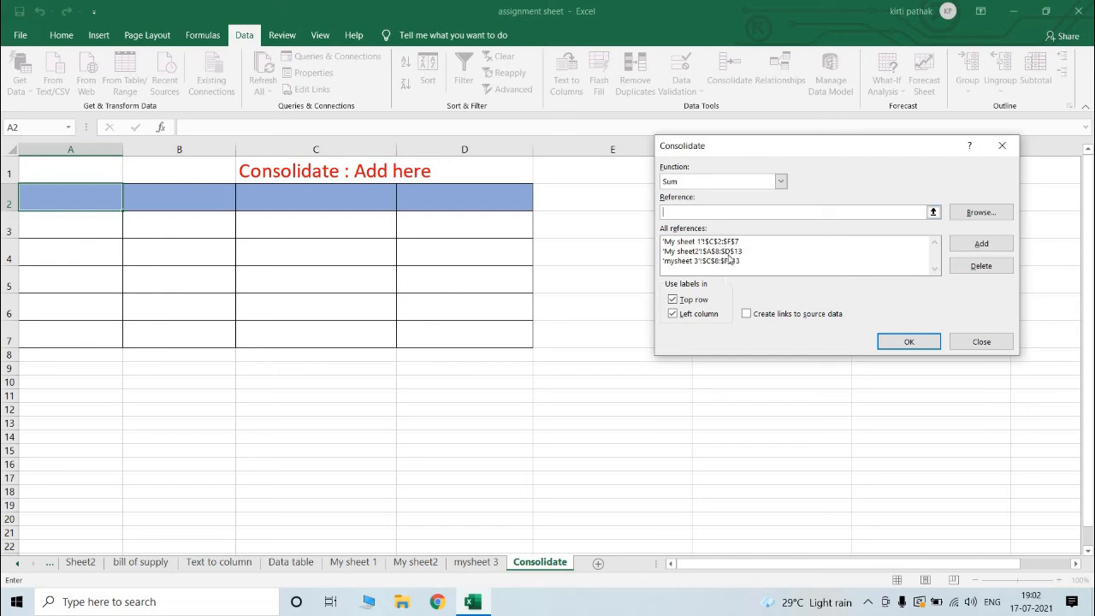
{"action": "left_click", "coordinate": [730, 244]}
{"action": "left_click", "coordinate": [979, 269]}
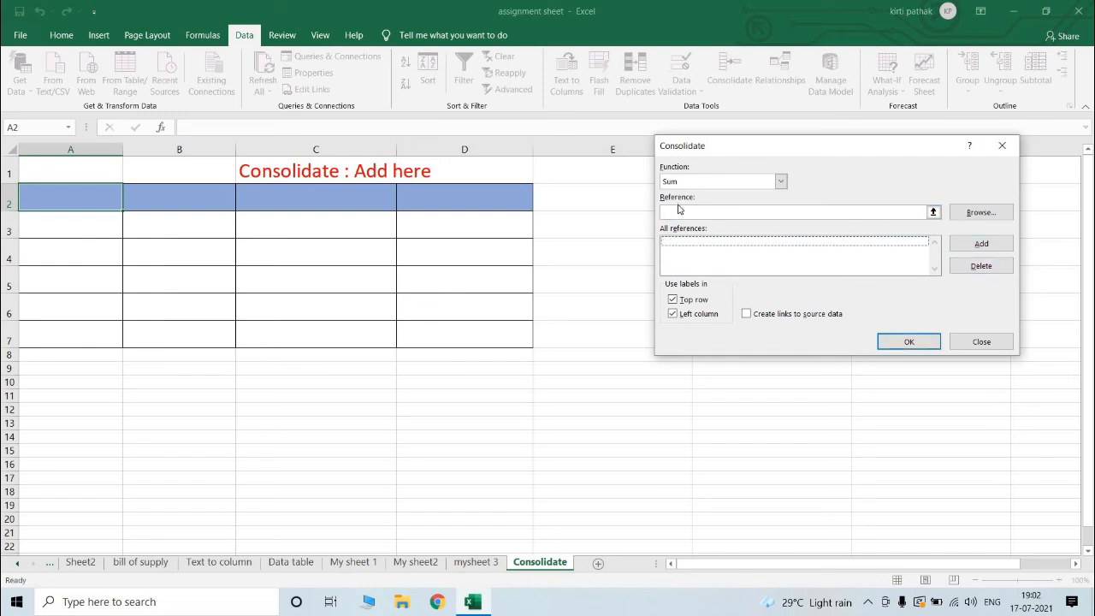
Step: Add the marks table C2:F7 on My sheet 1 as a consolidation reference
{"action": "left_click", "coordinate": [678, 209]}
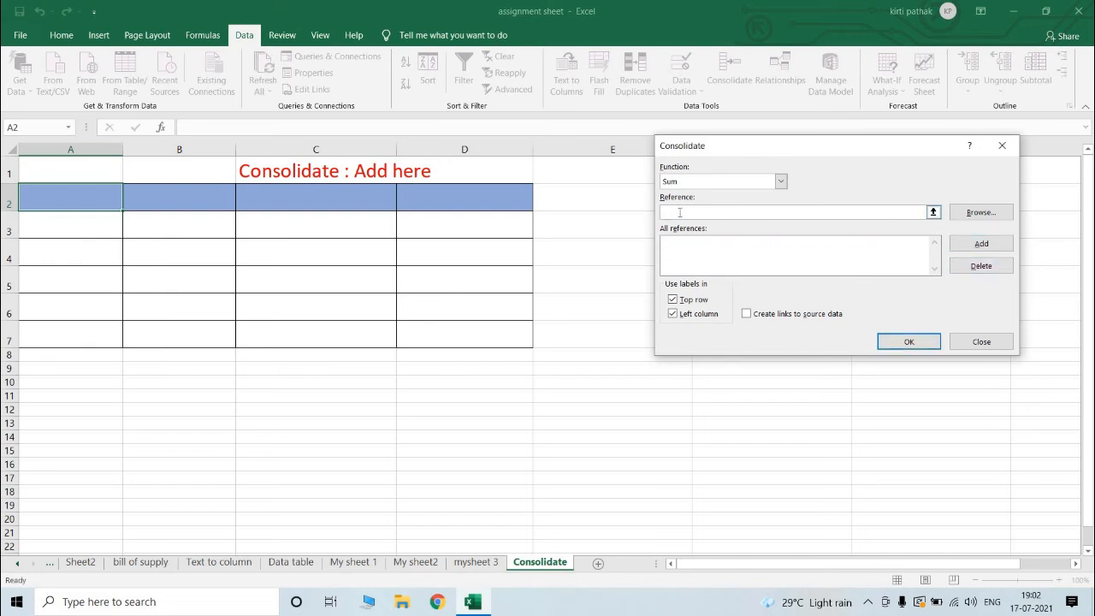
{"action": "left_click", "coordinate": [353, 562]}
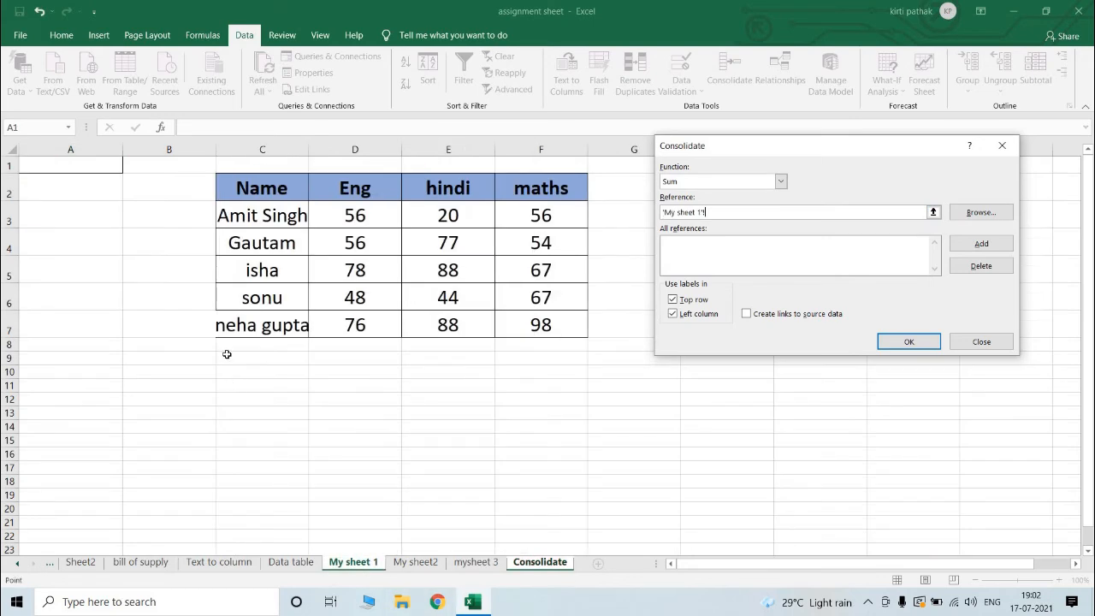
{"action": "left_click", "coordinate": [280, 179]}
{"action": "left_click_drag", "start_coordinate": [281, 180], "coordinate": [562, 322]}
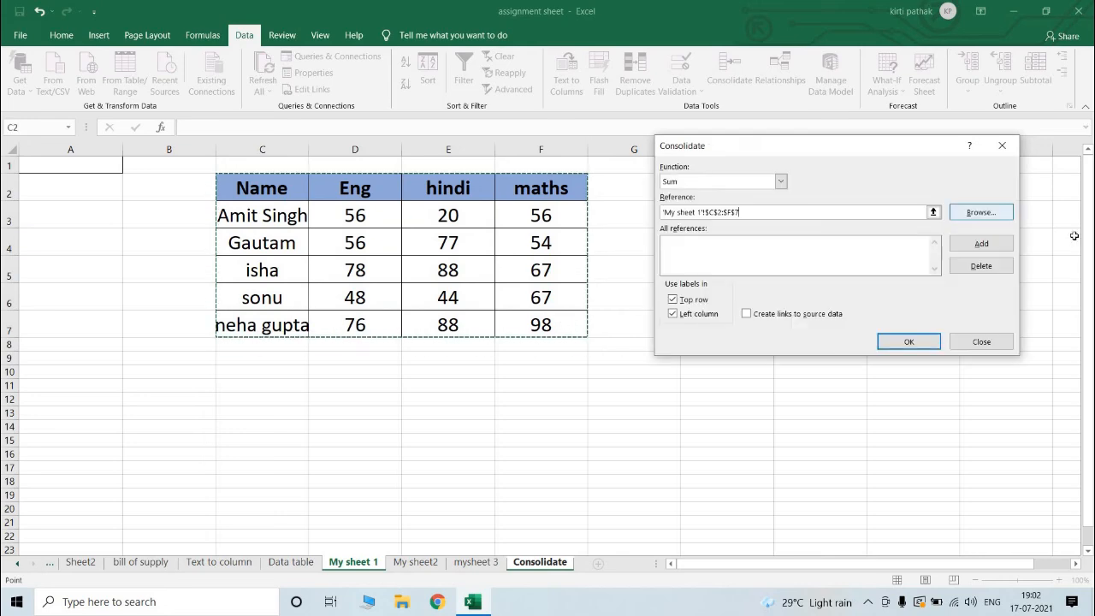
{"action": "left_click", "coordinate": [981, 243]}
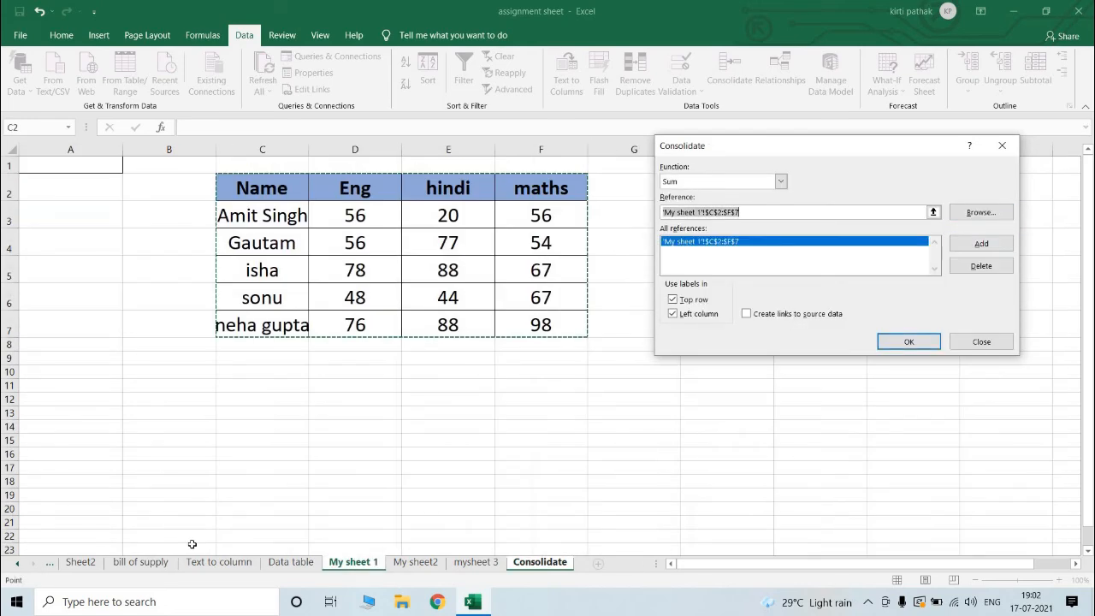
Step: Add the marks table A8:D13 on My sheet2 as a consolidation reference
{"action": "left_click", "coordinate": [415, 562]}
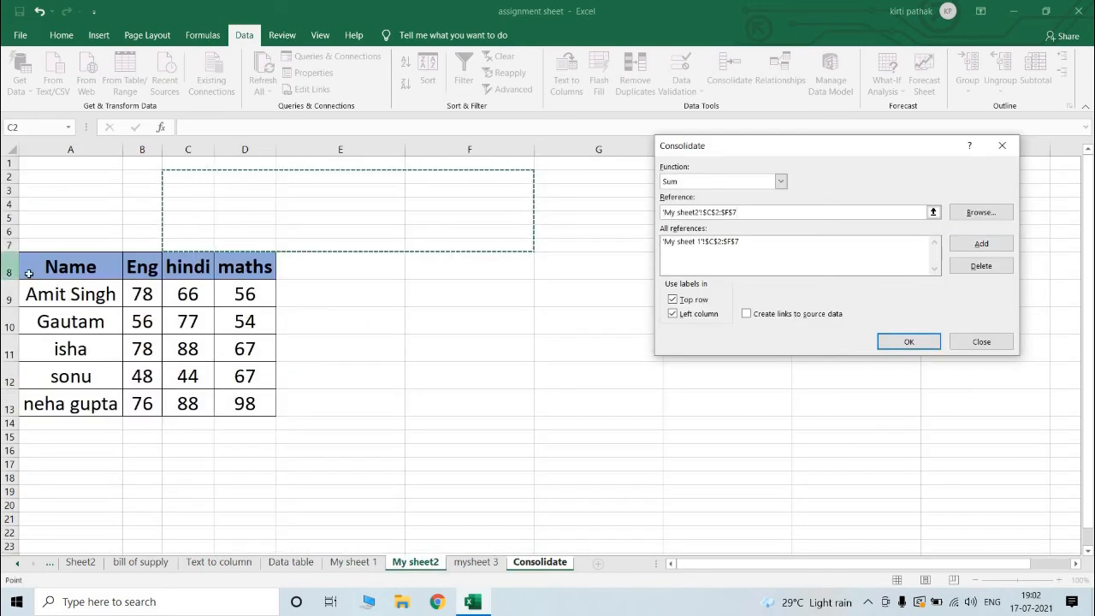
{"action": "left_click_drag", "start_coordinate": [79, 258], "coordinate": [222, 396]}
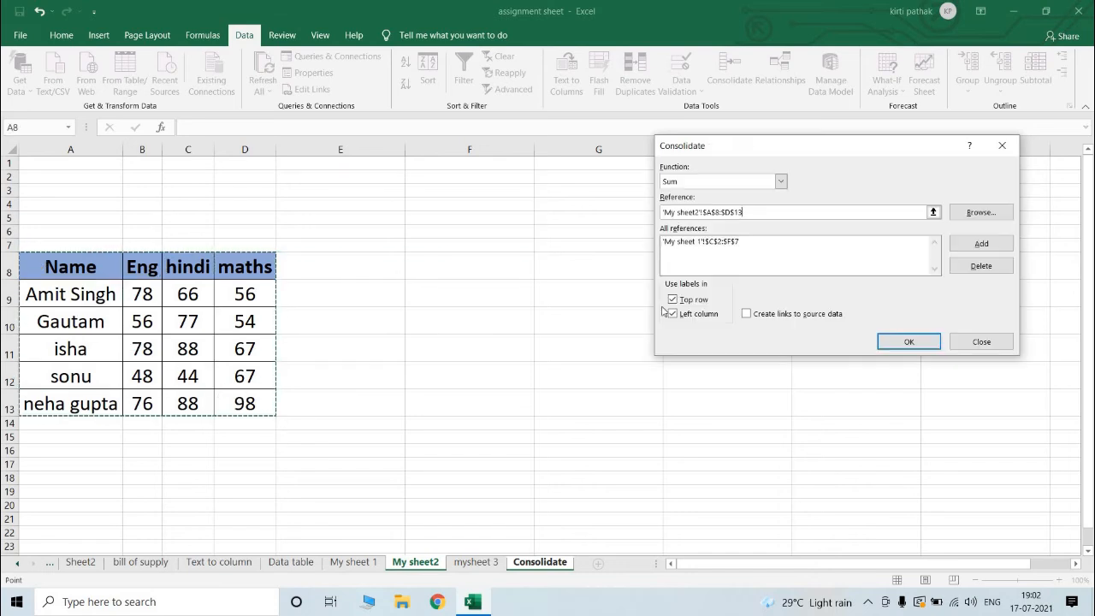
{"action": "left_click", "coordinate": [981, 244]}
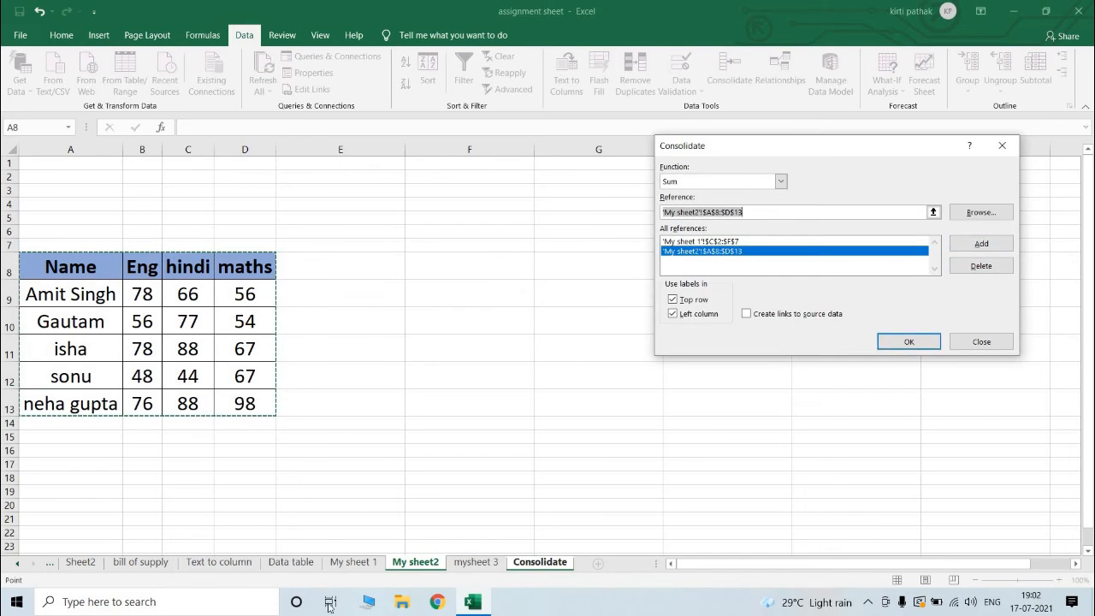
Step: Add the marks table C8:F13 on mysheet 3 as a consolidation reference
{"action": "left_click", "coordinate": [475, 562]}
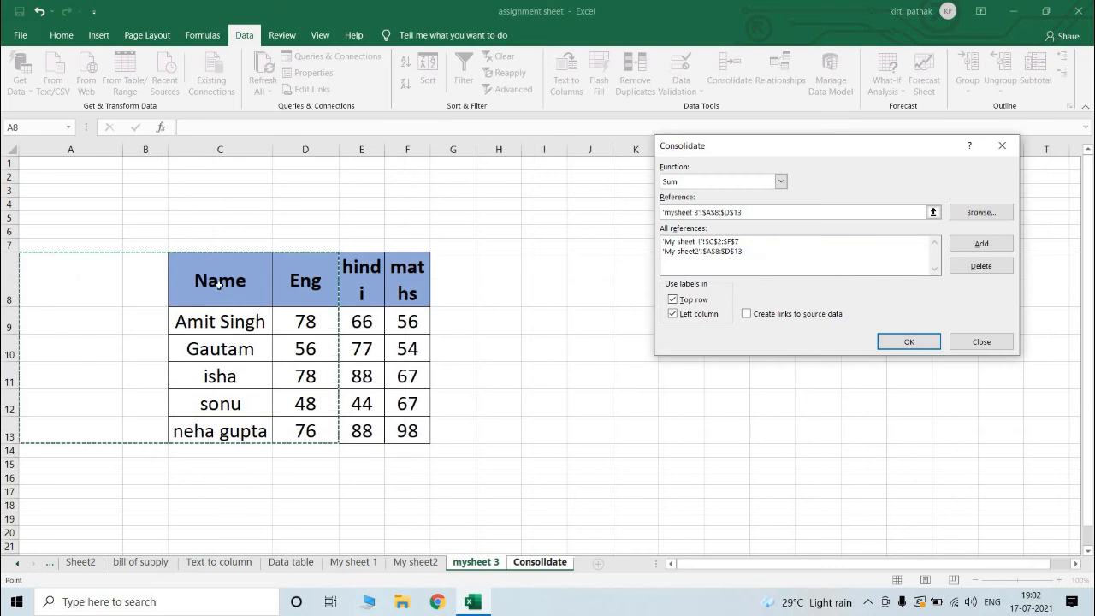
{"action": "left_click_drag", "start_coordinate": [223, 283], "coordinate": [392, 438]}
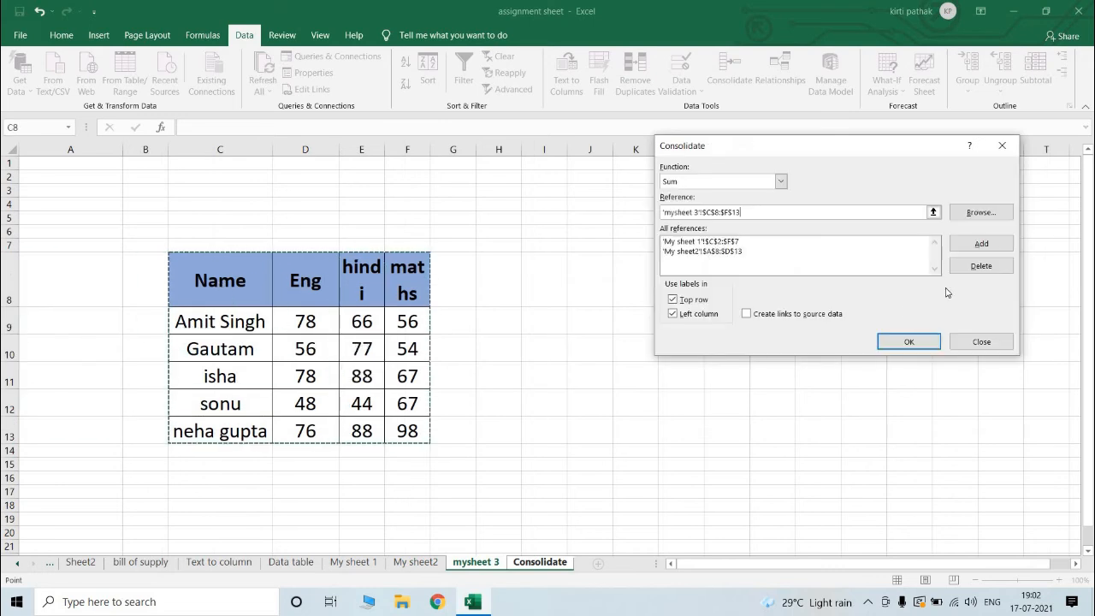
{"action": "left_click", "coordinate": [979, 245]}
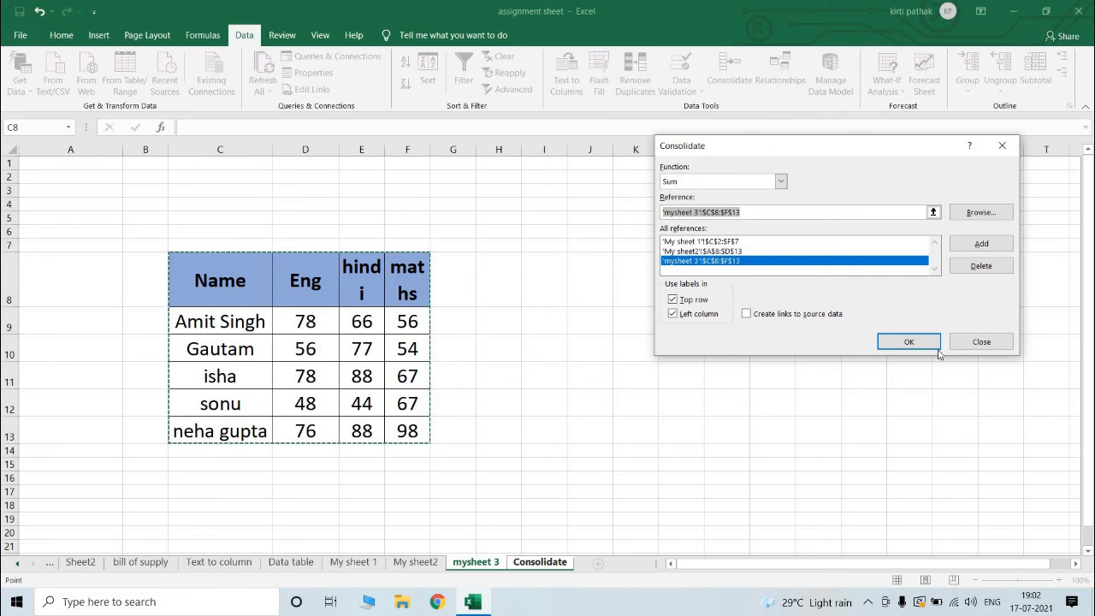
Step: Run the Sum consolidation with links to source data and widen column A to fit the student names
{"action": "left_click", "coordinate": [744, 314]}
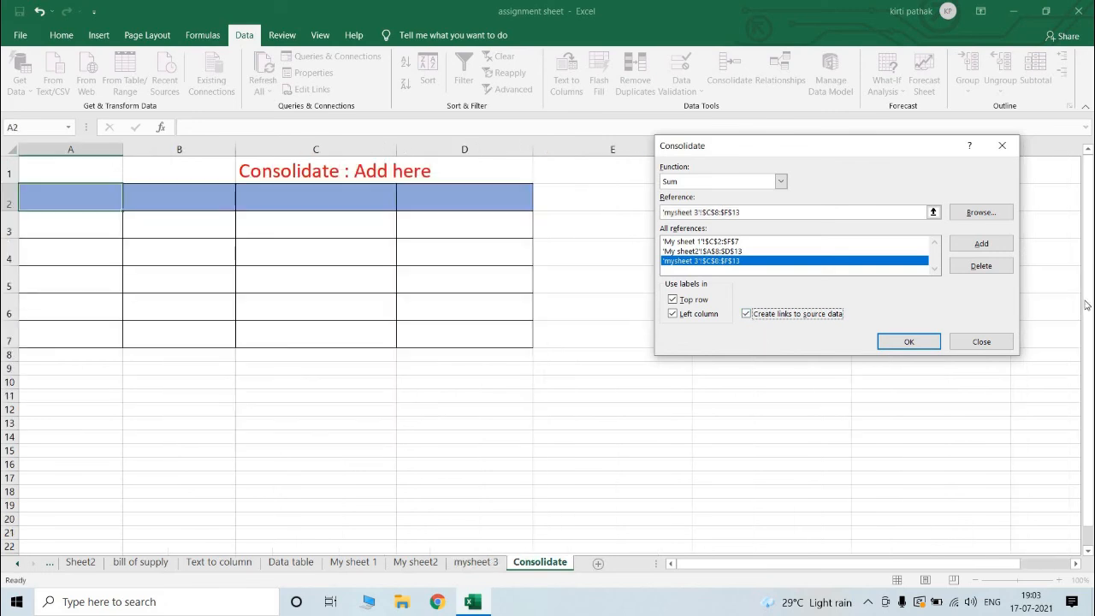
{"action": "left_click", "coordinate": [907, 342]}
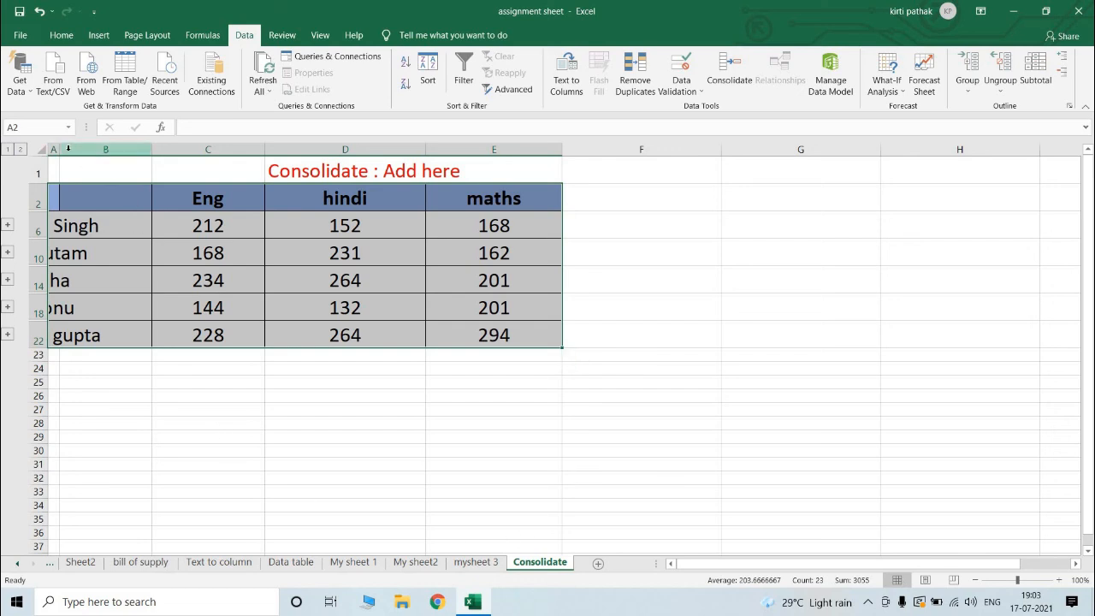
{"action": "left_click_drag", "start_coordinate": [61, 149], "coordinate": [148, 150]}
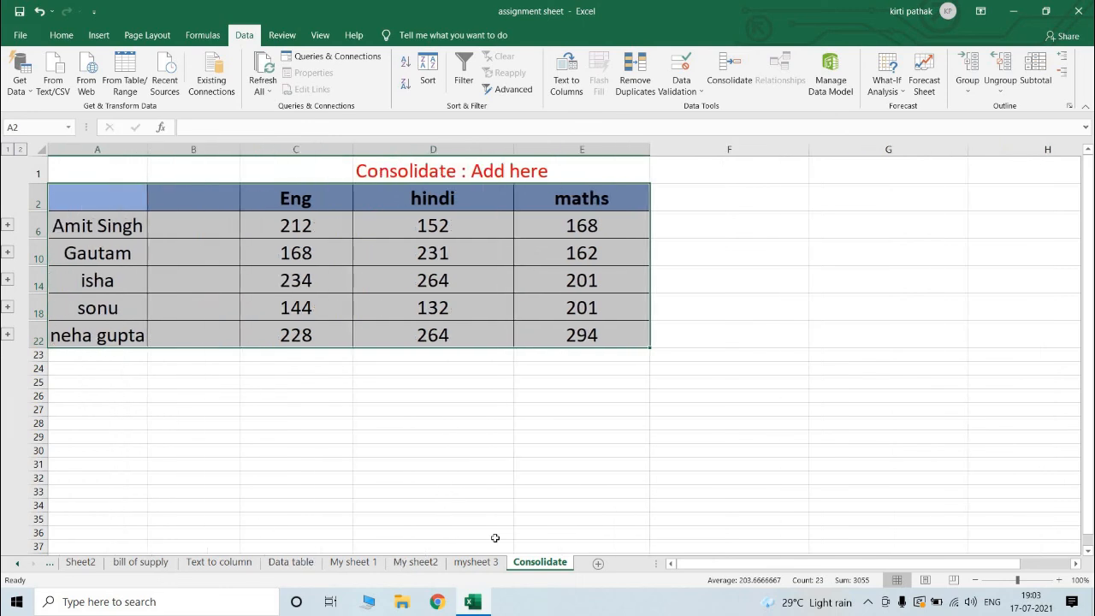
Step: On My sheet 1, set the Eng marks of the first two students to 20 in D3 and 30 in D4
{"action": "left_click", "coordinate": [363, 563]}
{"action": "left_click", "coordinate": [358, 216]}
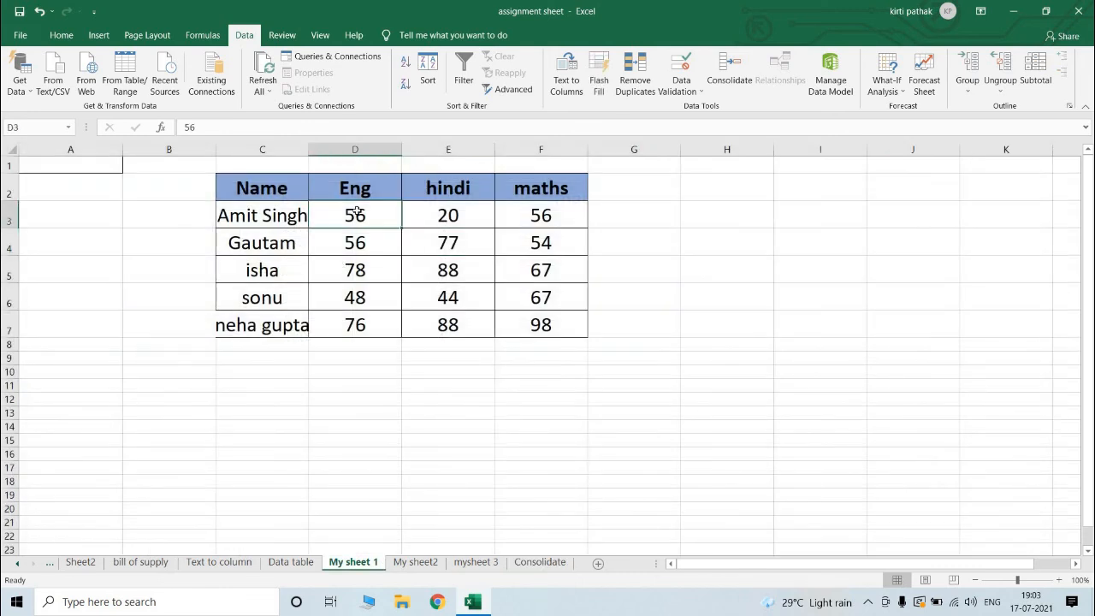
{"action": "type", "text": "20"}
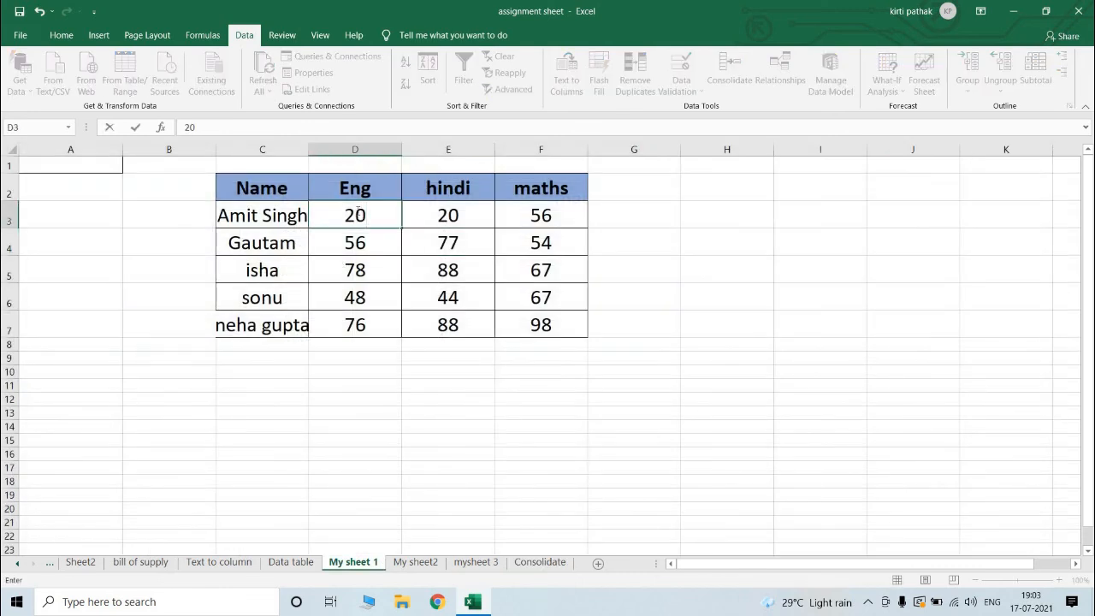
{"action": "key", "text": "Return"}
{"action": "type", "text": "30"}
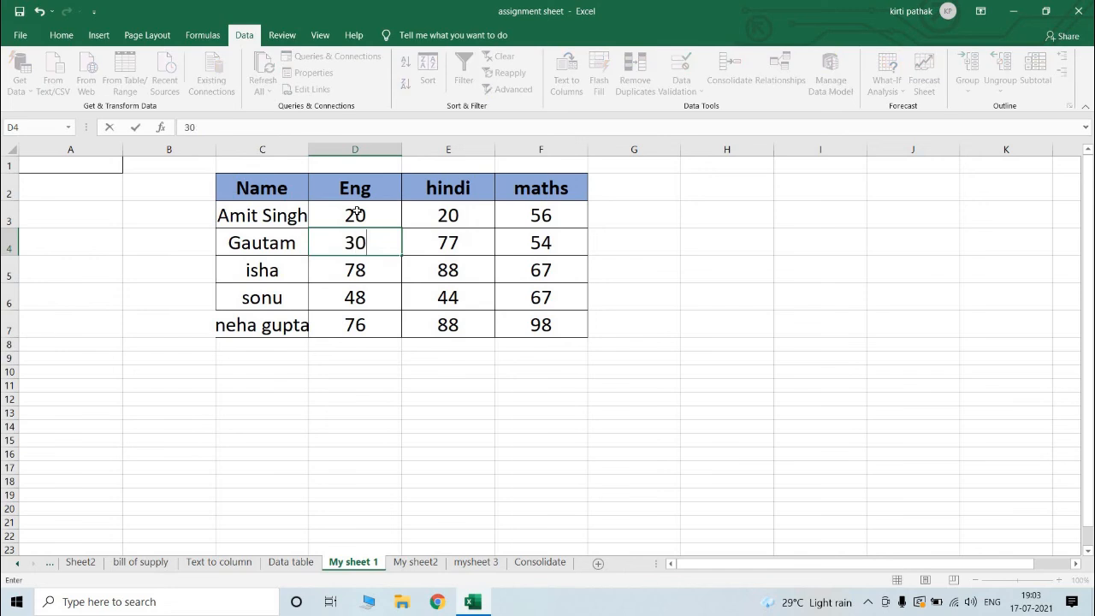
{"action": "left_click", "coordinate": [410, 467]}
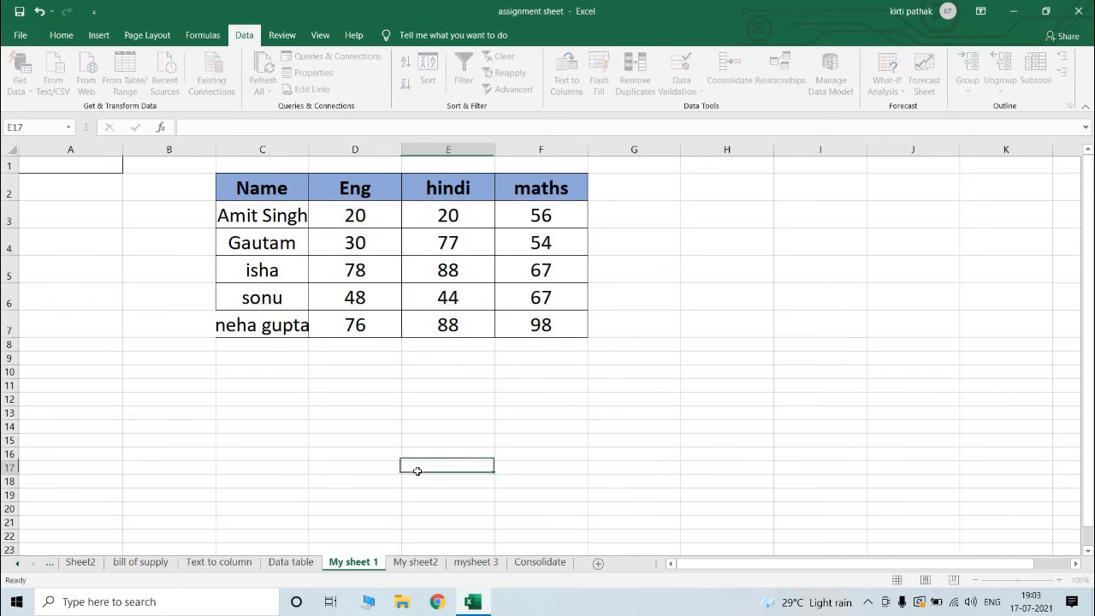
Step: Check the English totals on the Consolidate sheet against the changed source marks
{"action": "left_click", "coordinate": [552, 564]}
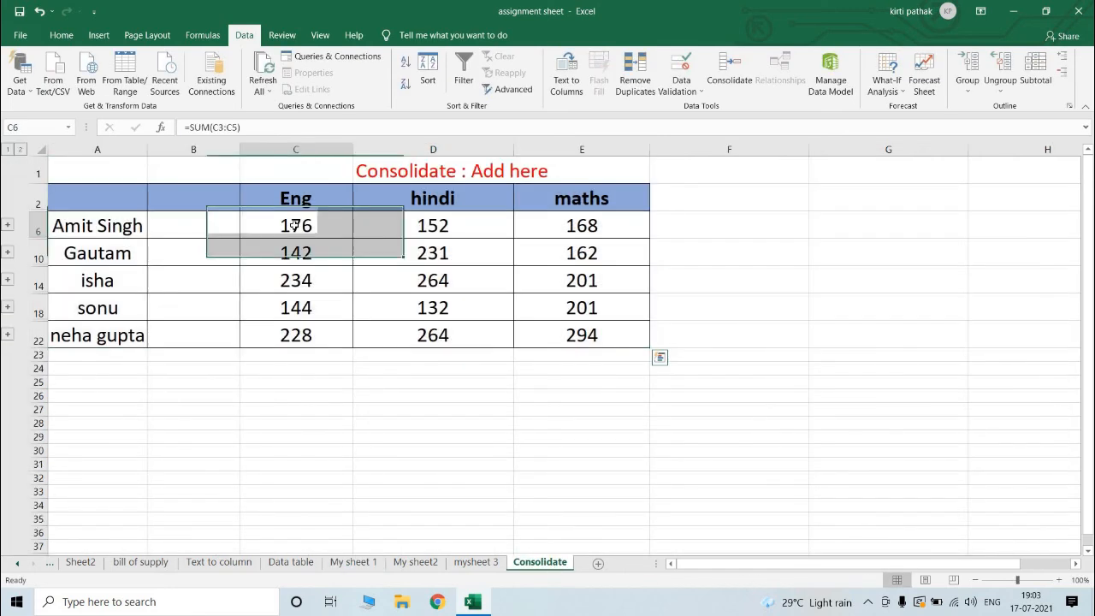
{"action": "left_click", "coordinate": [284, 311]}
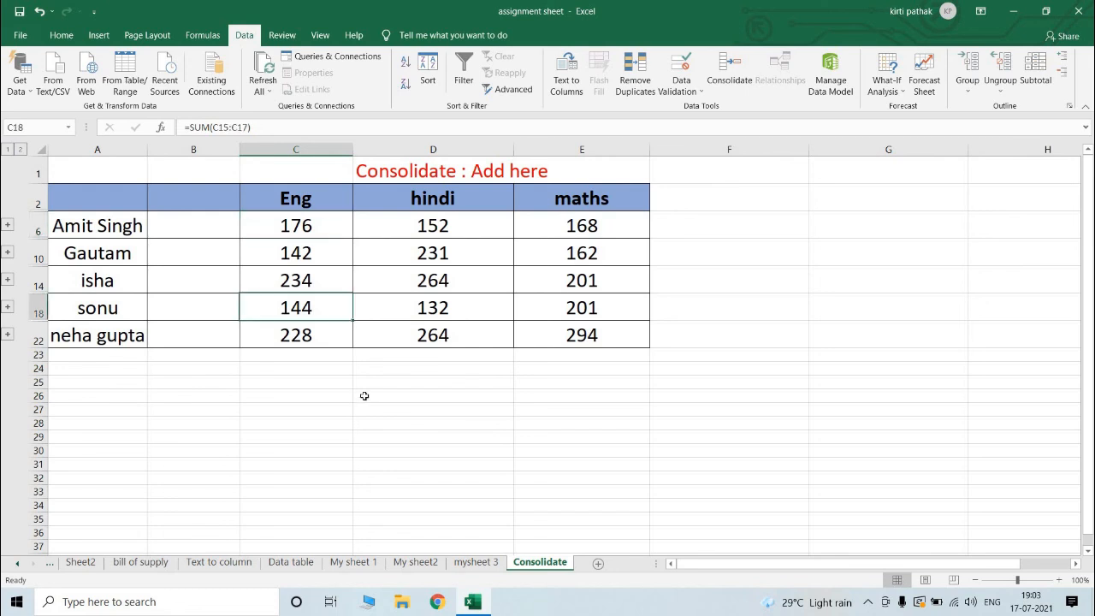
{"action": "left_click", "coordinate": [370, 389]}
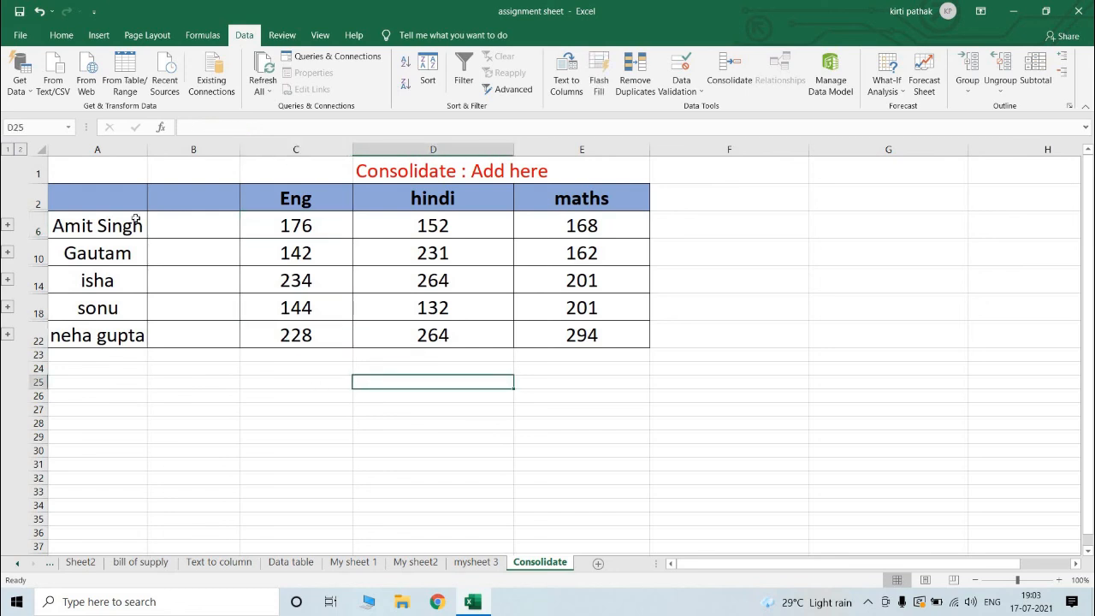